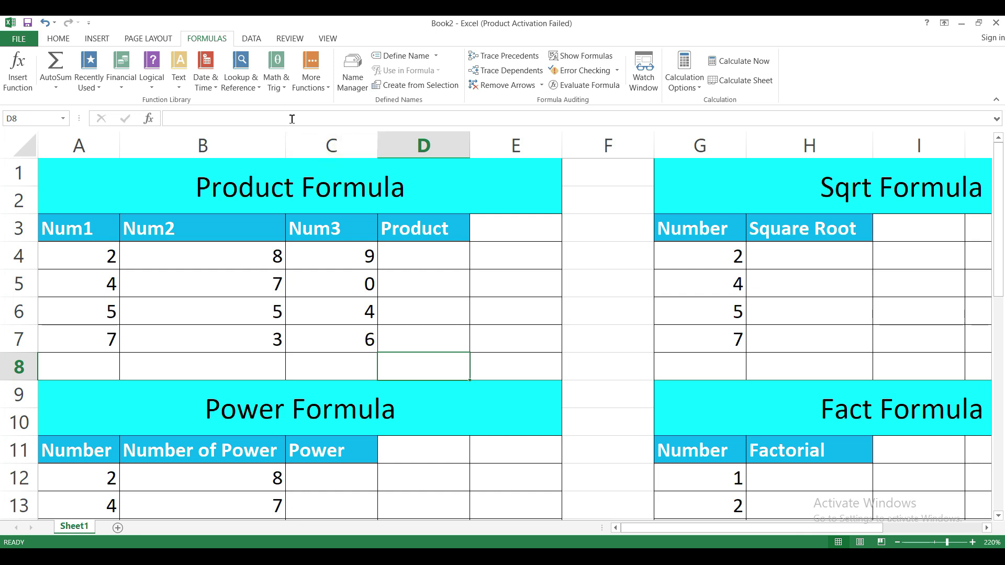
click(287, 89)
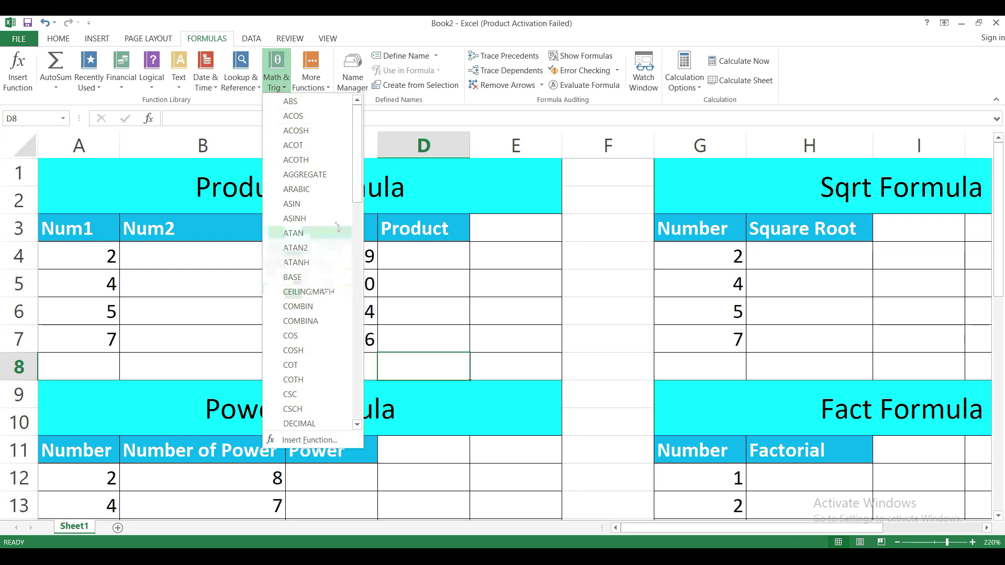
scroll(323, 289, down, 8)
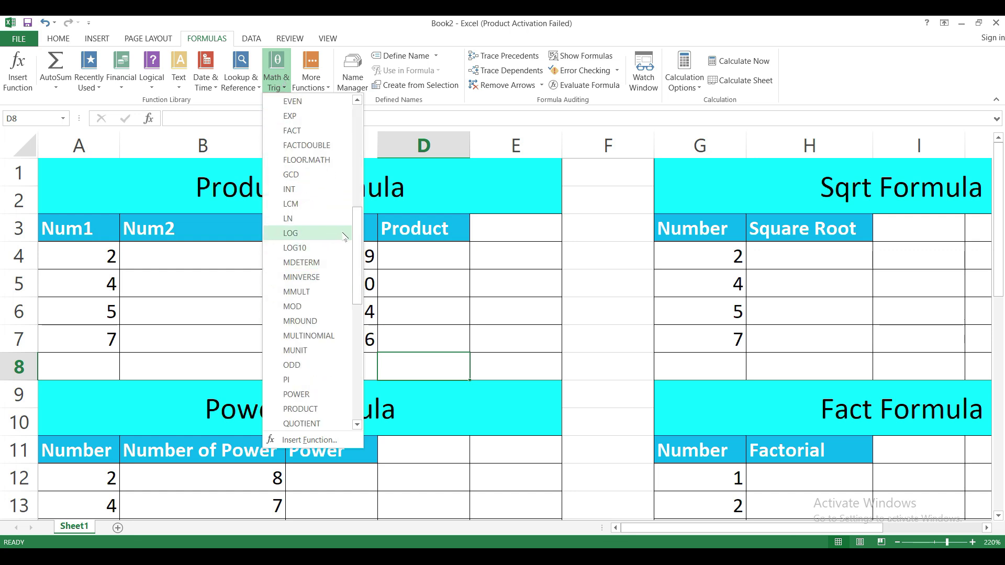
click(415, 256)
click(415, 257)
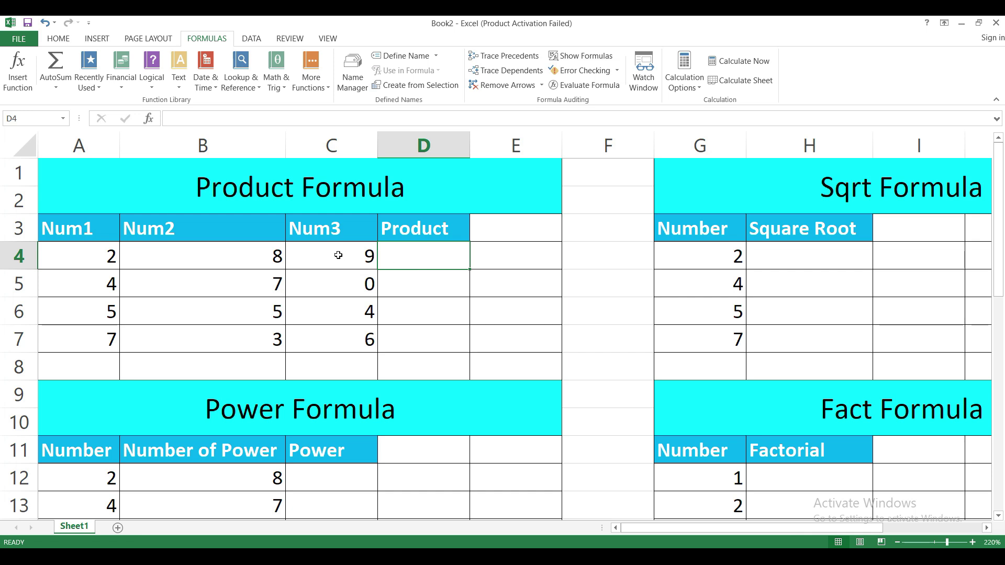
double_click(96, 260)
click(150, 256)
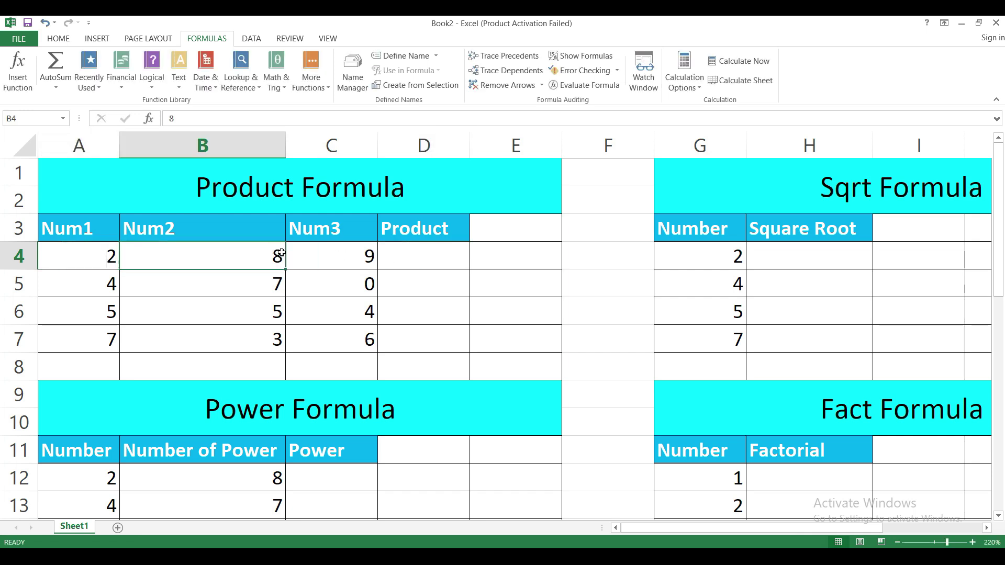
click(299, 253)
drag(53, 246, 365, 258)
Calculate the product of the first row's three numbers in cell D4 with the formula =A4*B4*C4
click(420, 254)
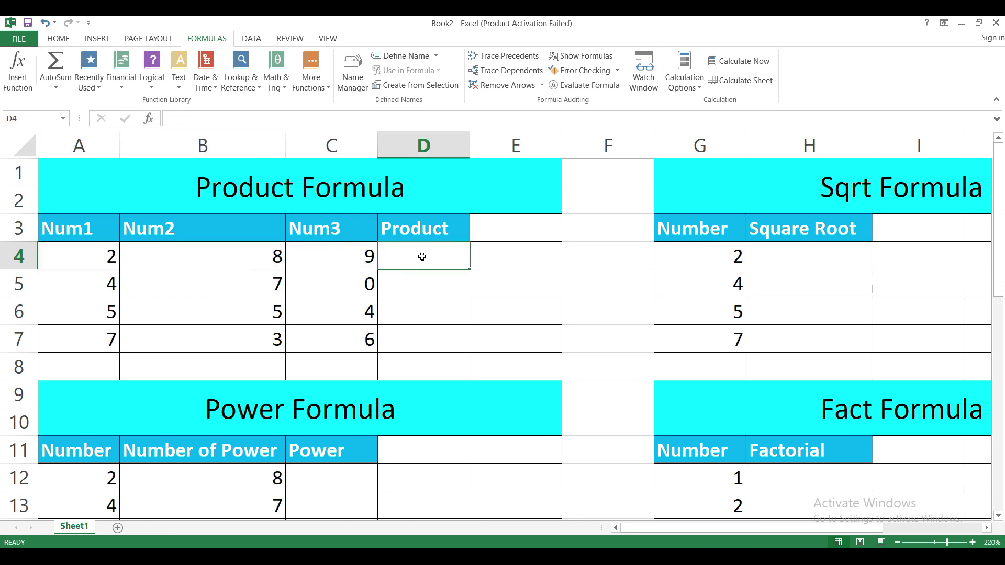
text(=)
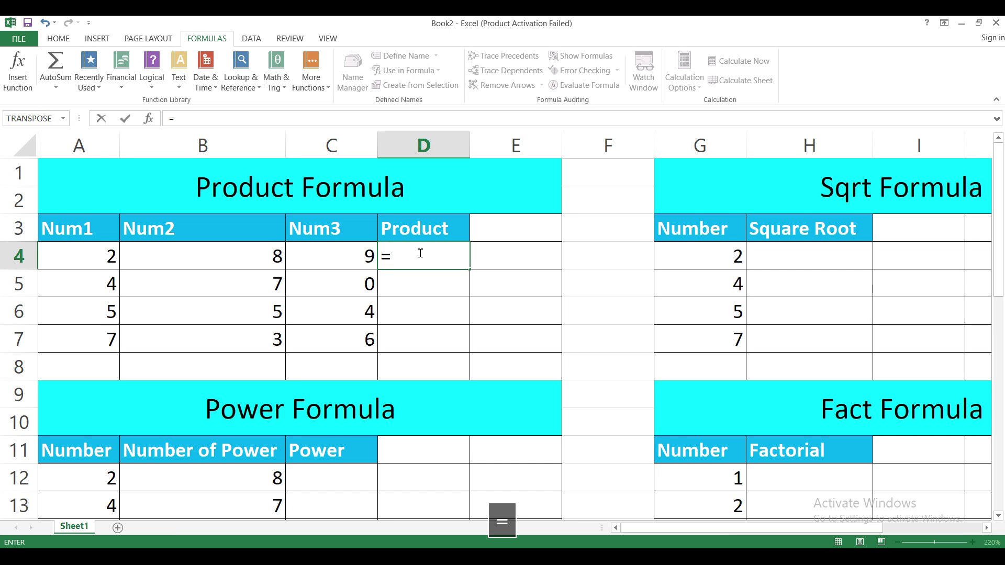
click(81, 255)
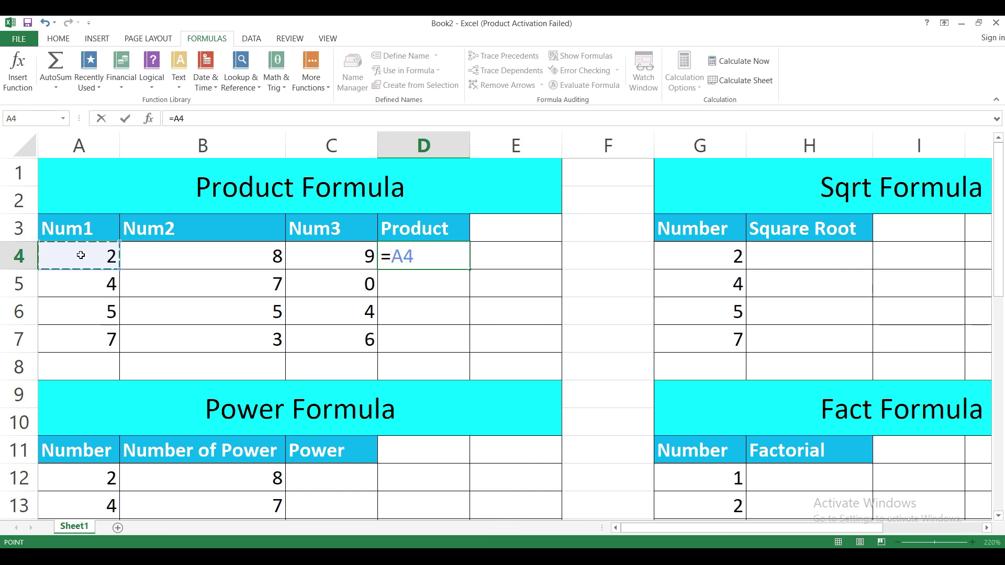
text(*)
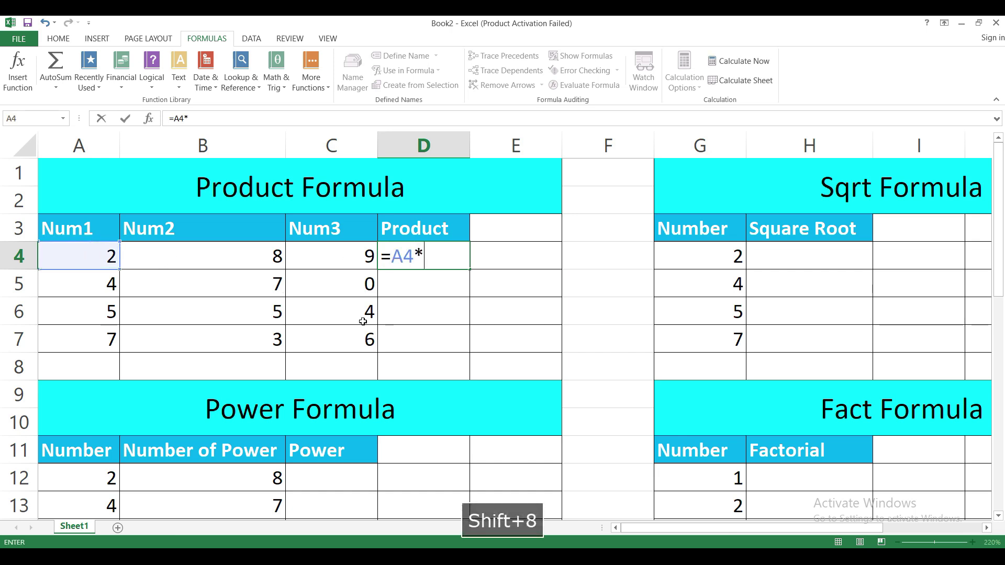
click(172, 255)
text(*)
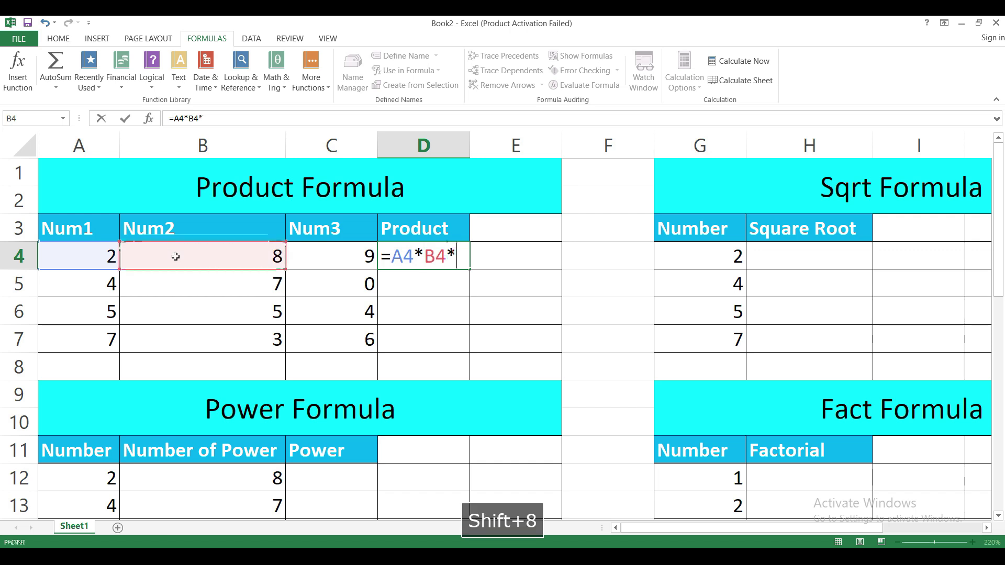
click(332, 254)
key(Return)
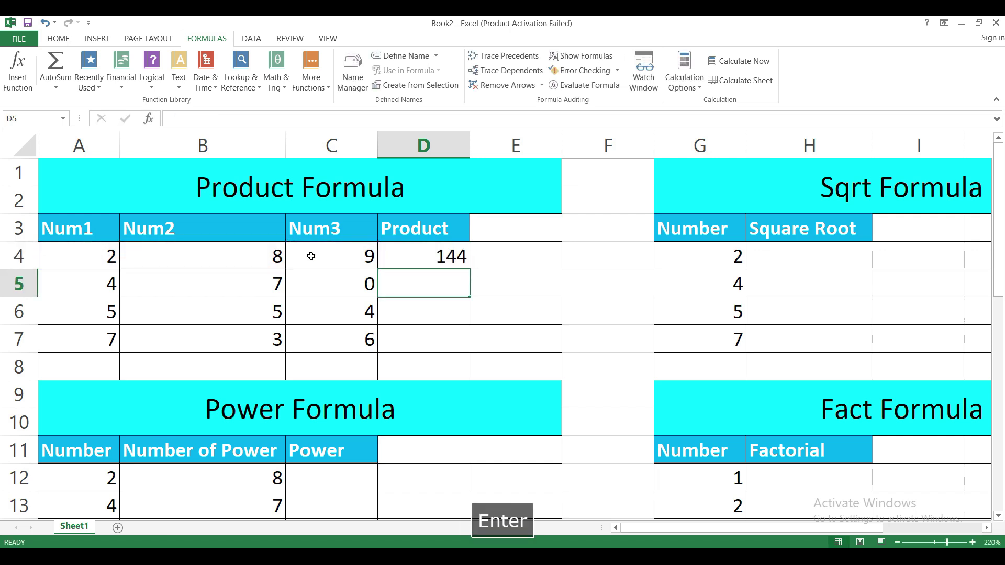
Replace the multiplication formula in cell D4 with the range-based formula =PRODUCT(A4:C4)
click(417, 257)
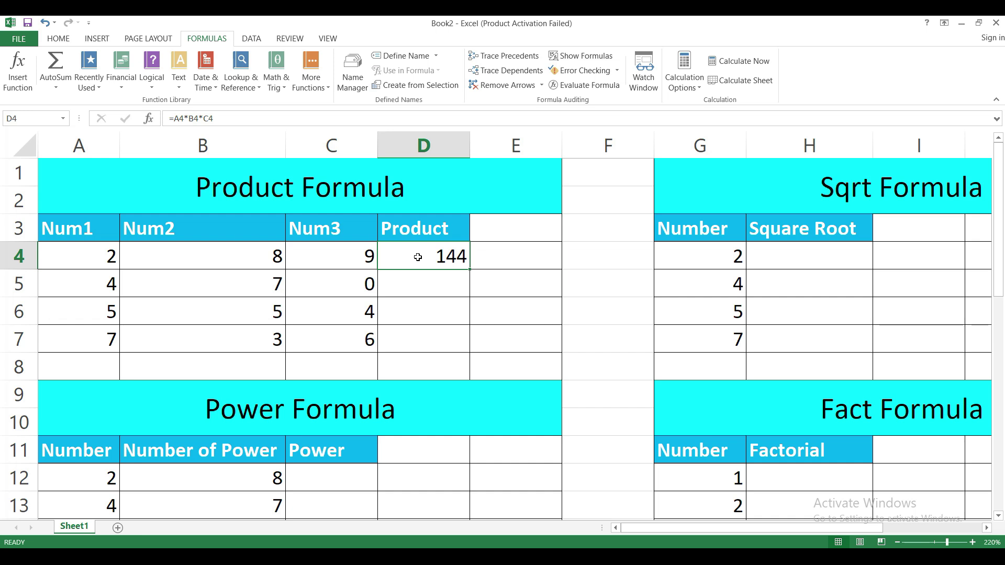
key(Delete)
text(=pro)
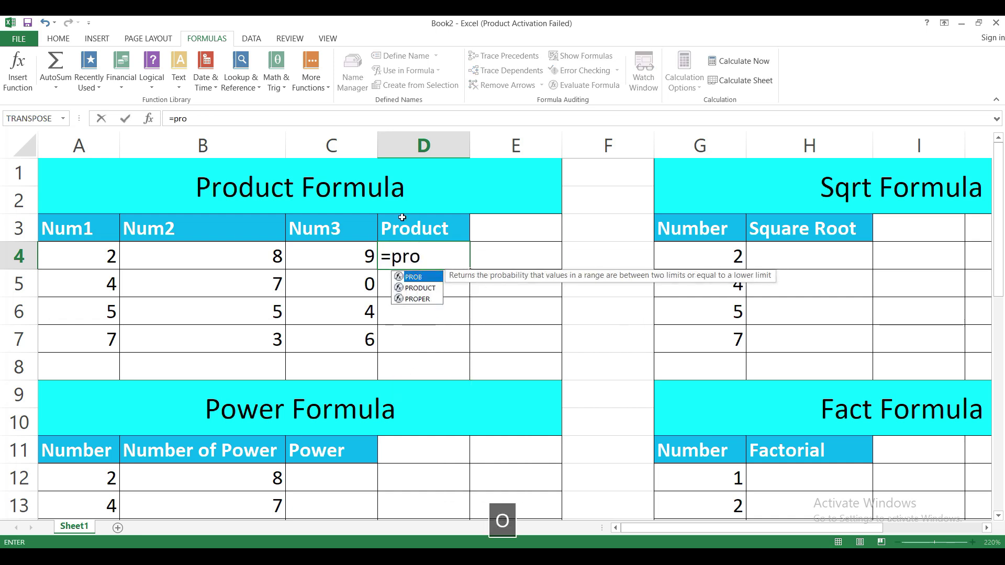
key(Down)
key(Tab)
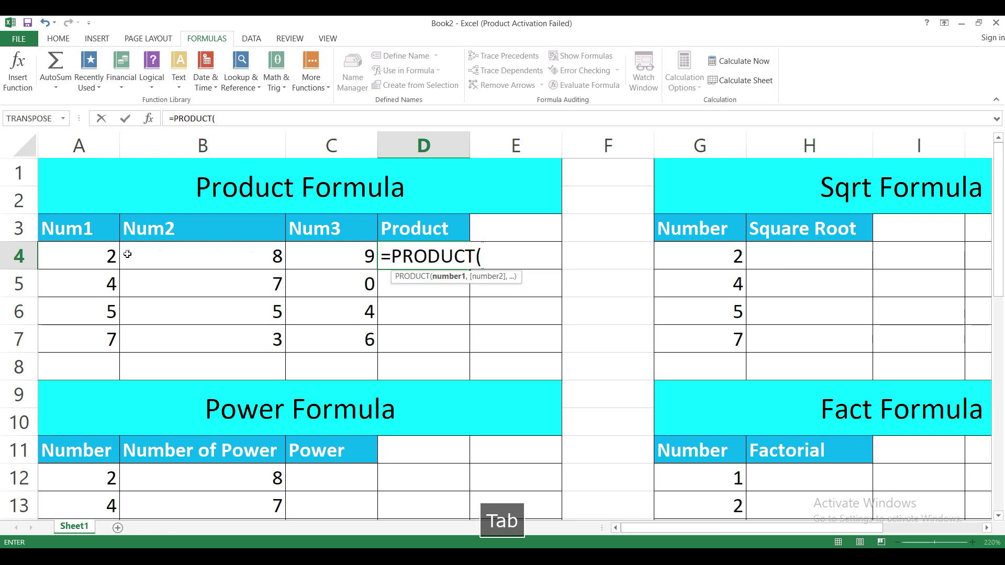
drag(94, 257, 361, 260)
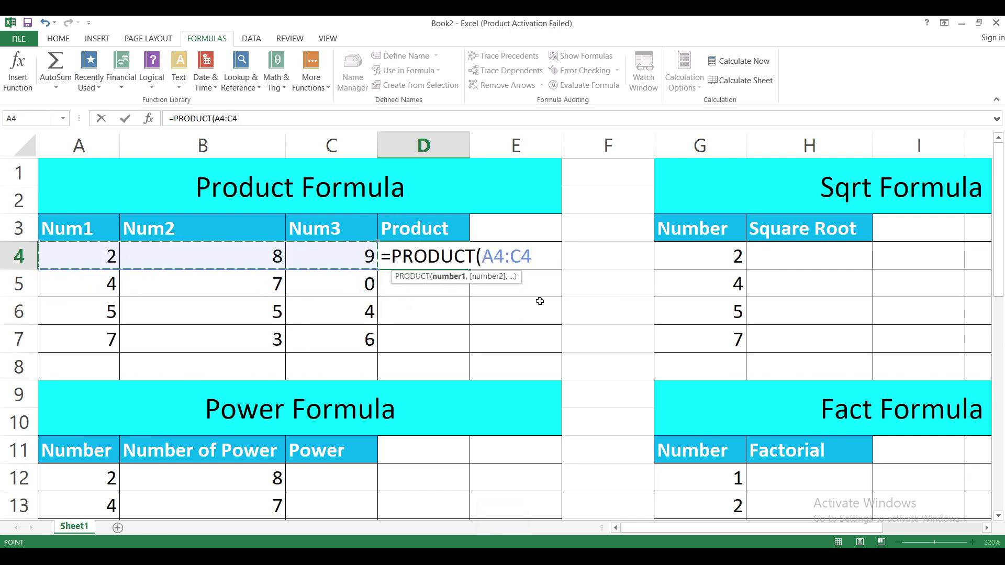
text())
key(Return)
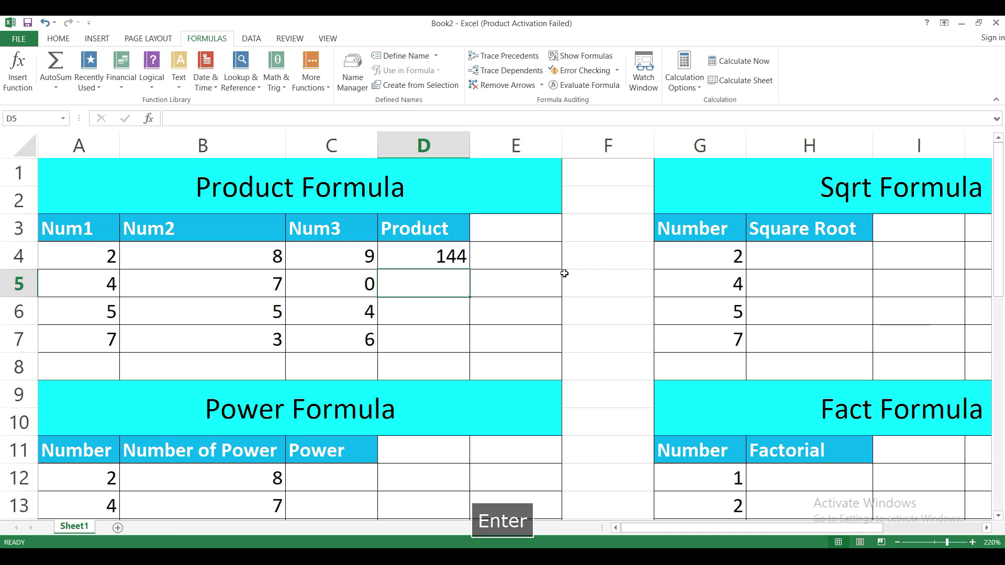
Clear cell D4 and enter =PRODUCT(A4,B4,C4), giving the three cells as separate arguments
click(458, 261)
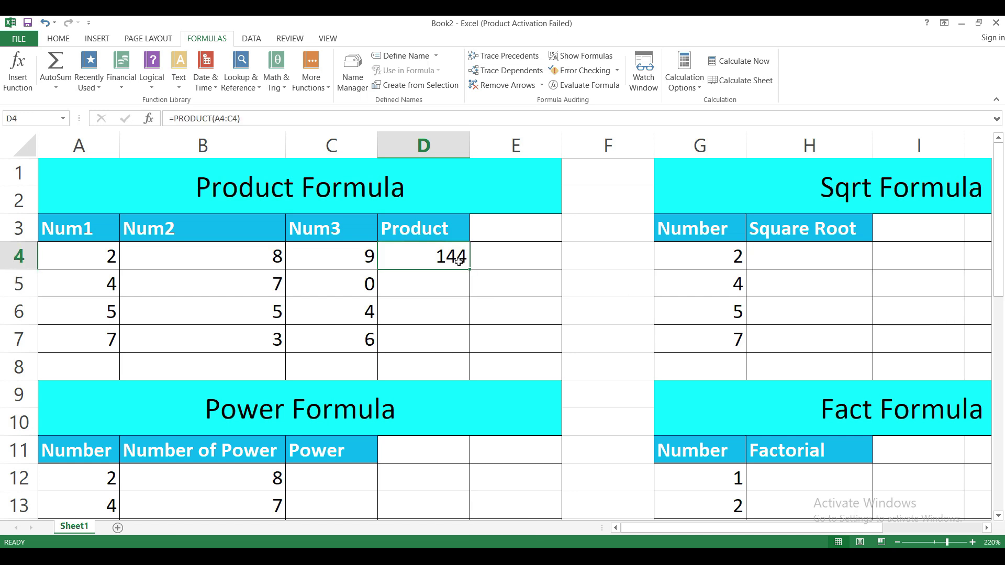
key(Delete)
text(=pr)
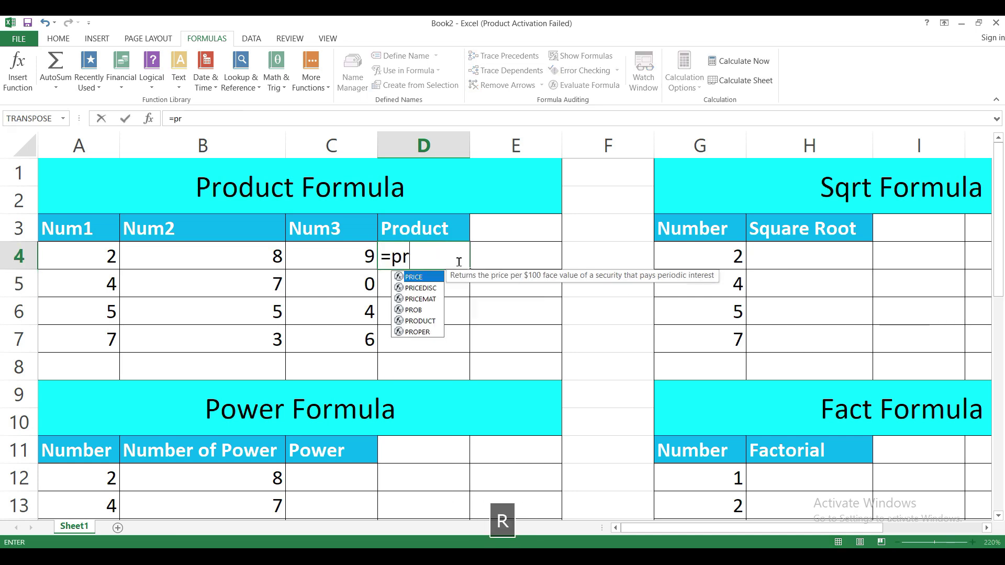
text(odu)
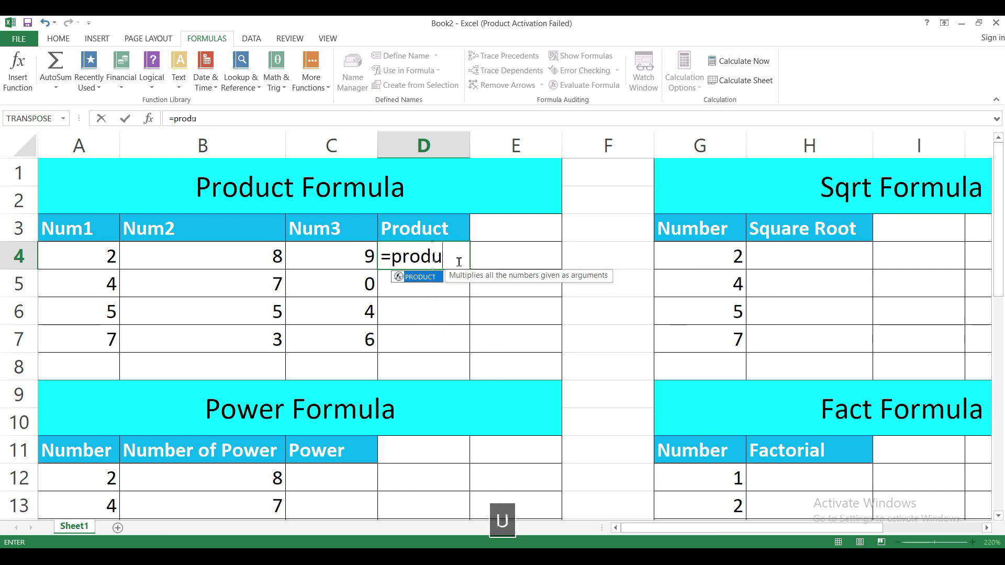
key(Tab)
click(115, 257)
text(,)
click(135, 256)
text(,)
click(342, 262)
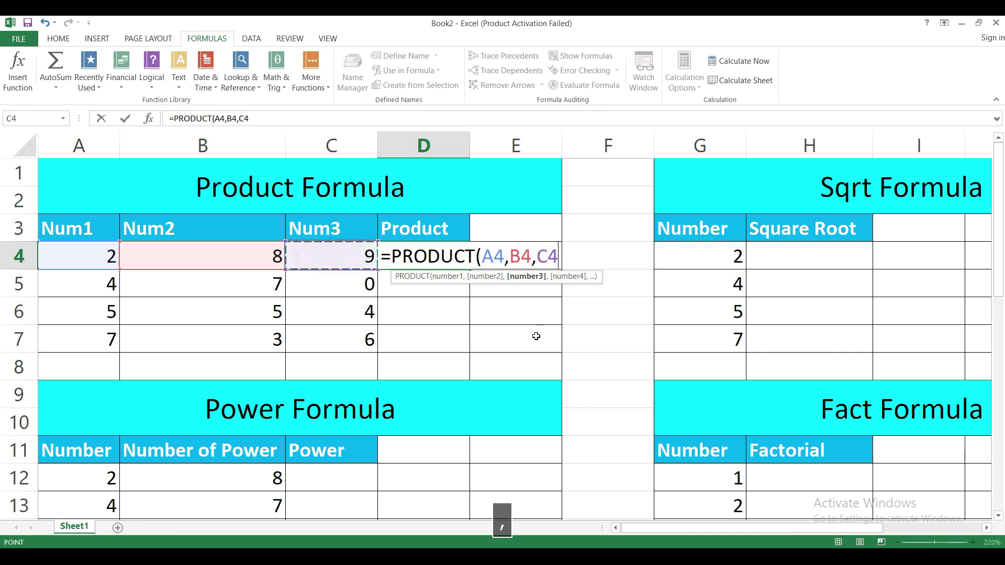
text())
key(Return)
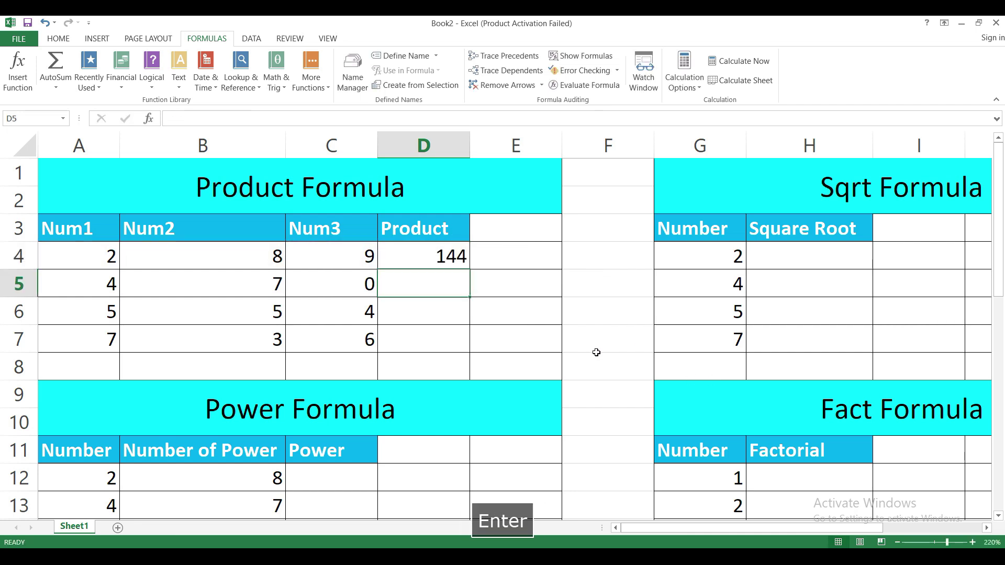
Clear cell D4 and enter the formula =PRODUCT(A4:C4) in it
click(439, 256)
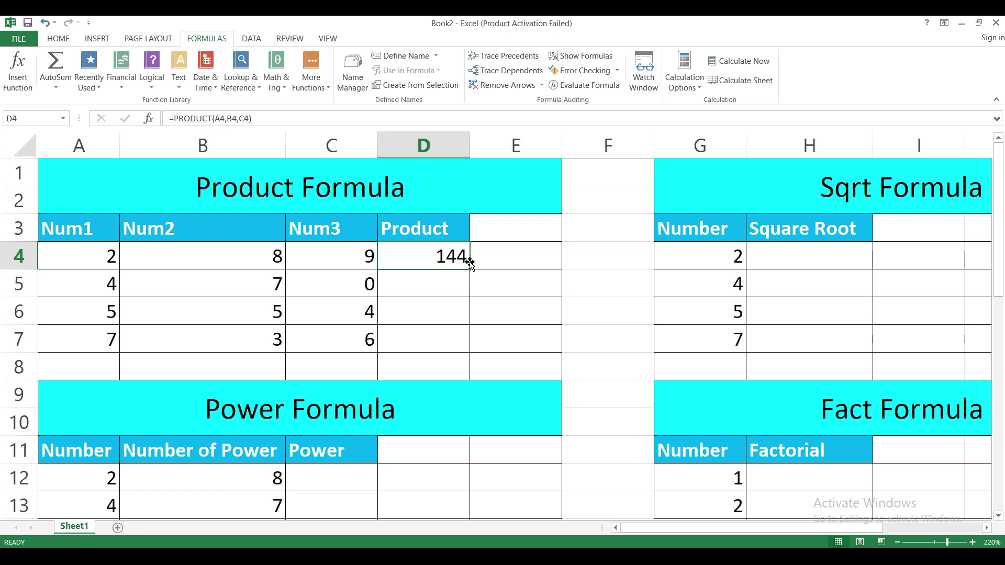
key(Delete)
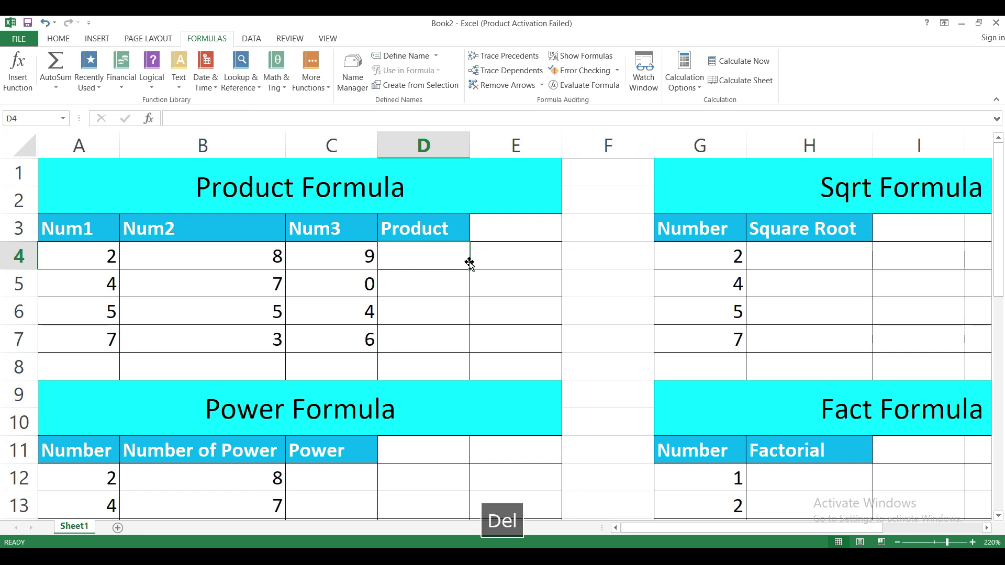
text(=pro)
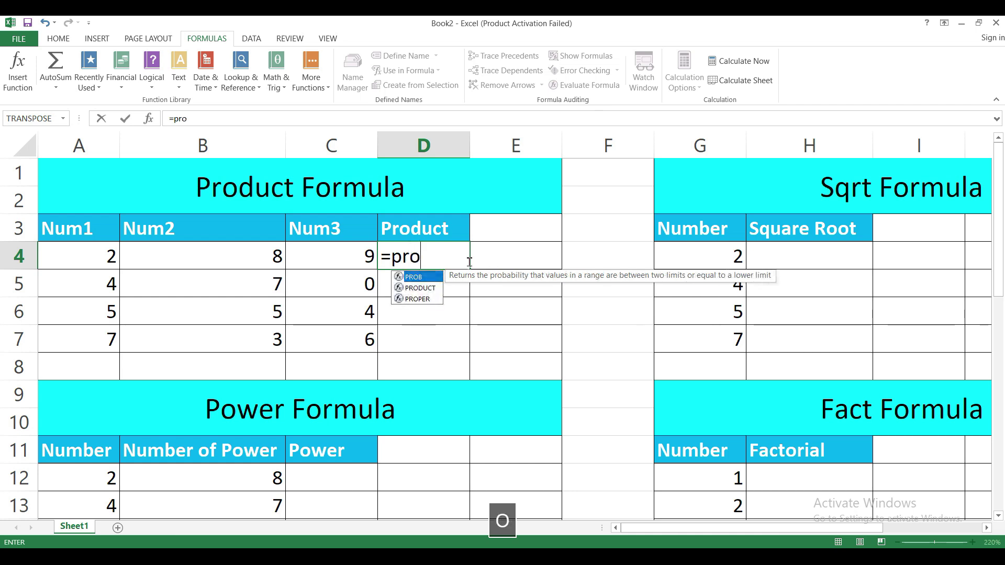
key(Down)
key(Tab)
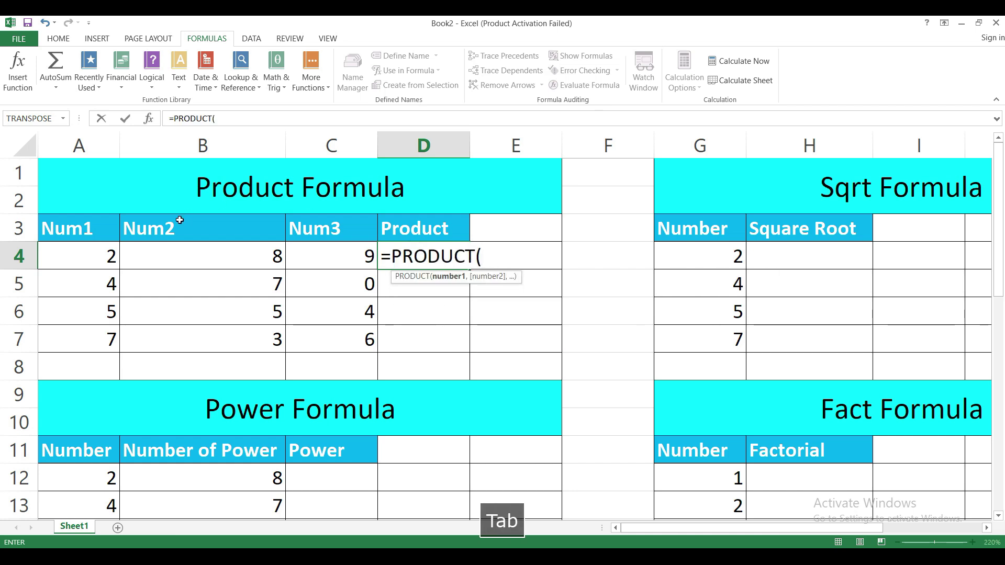
drag(63, 261, 372, 254)
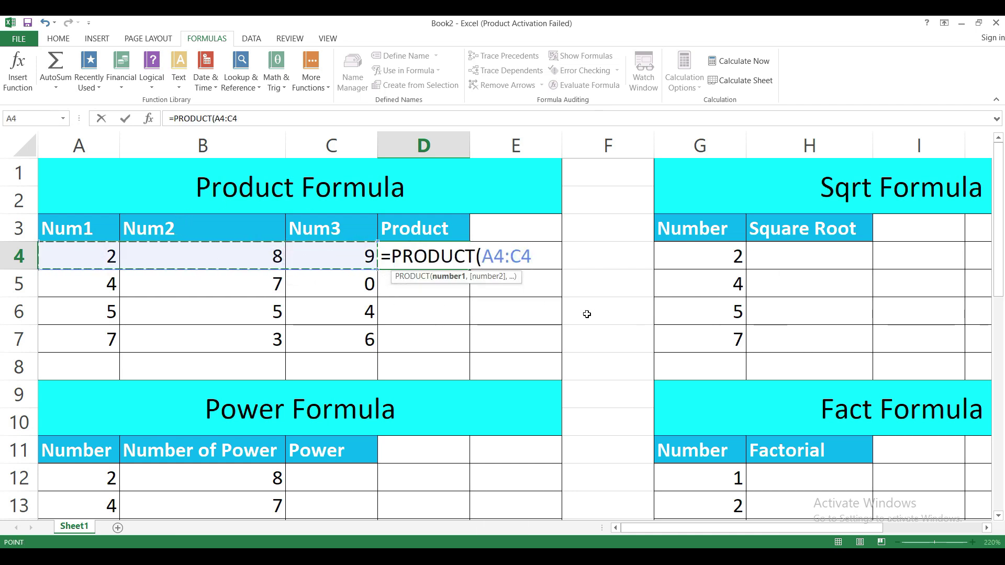
text())
key(Return)
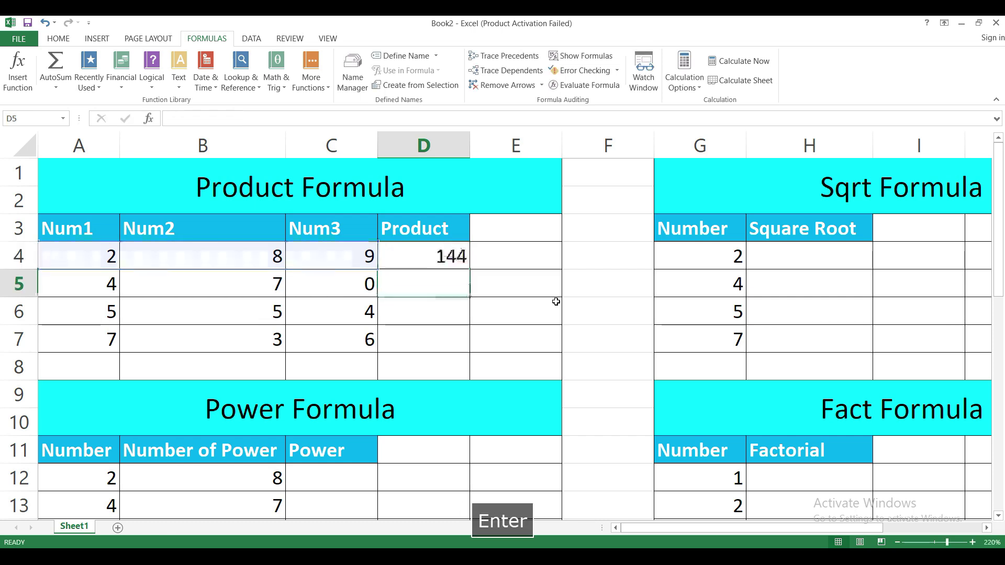
click(404, 252)
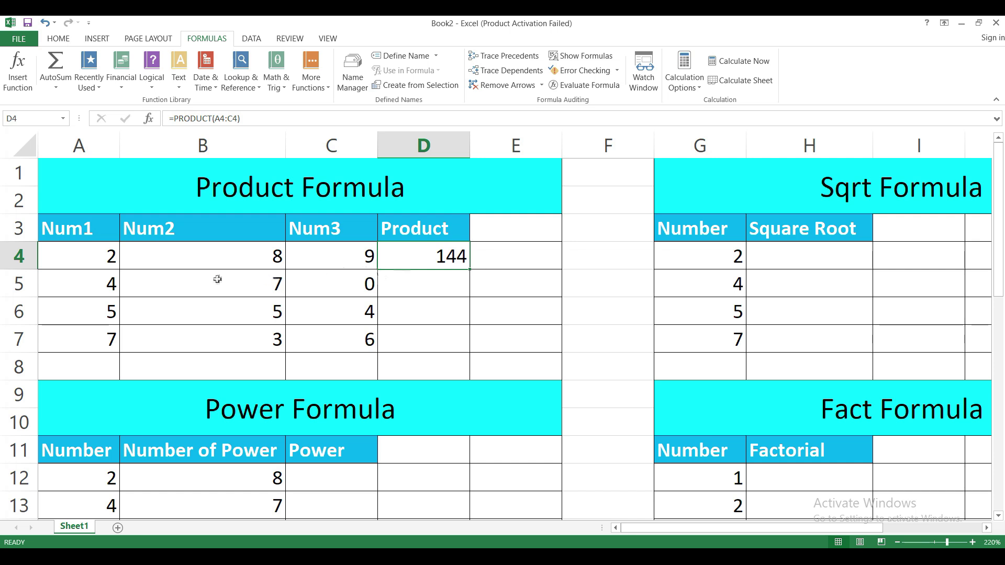
click(130, 285)
click(97, 287)
click(215, 284)
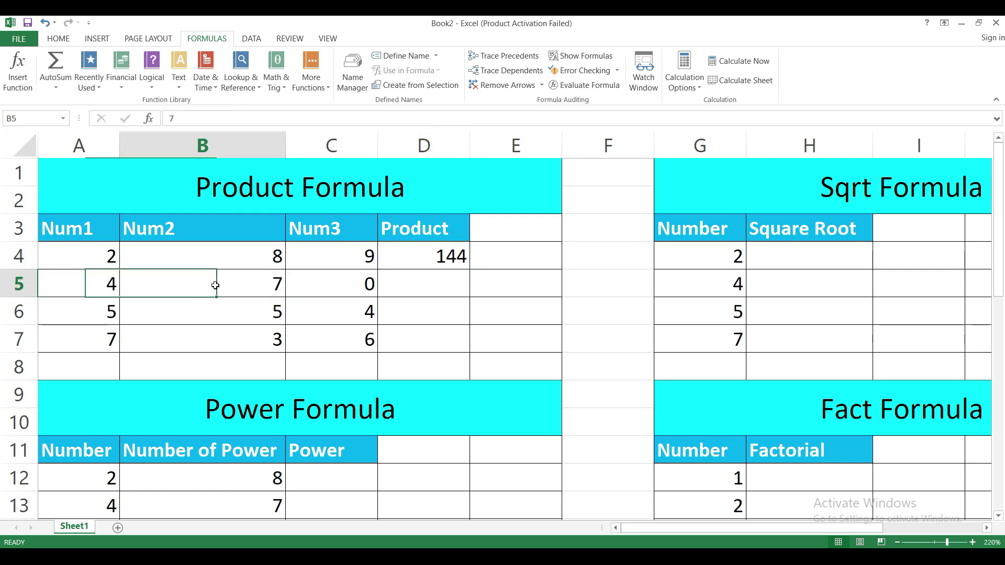
click(334, 287)
Fill the PRODUCT formula from cell D4 down through D7
click(453, 258)
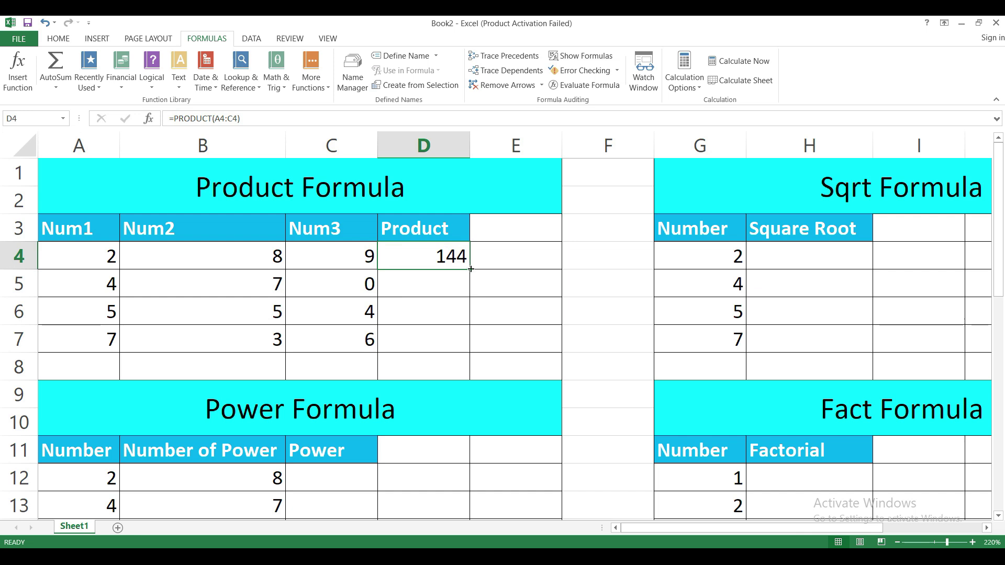
drag(469, 270, 466, 348)
Check the filled products in the Product column against the source numbers in rows 5 to 7
click(407, 292)
click(143, 312)
click(97, 312)
click(180, 309)
click(338, 313)
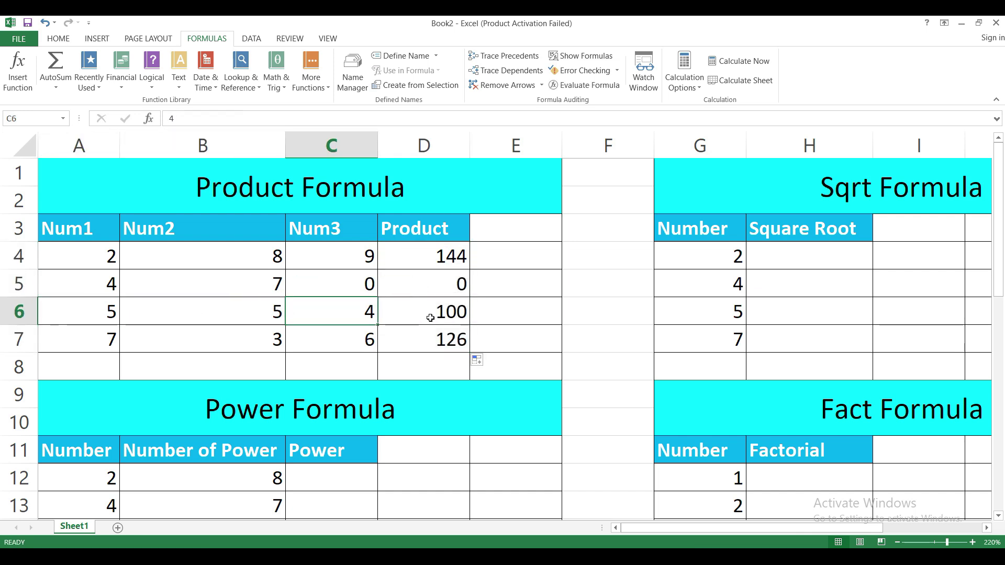
click(432, 317)
click(101, 338)
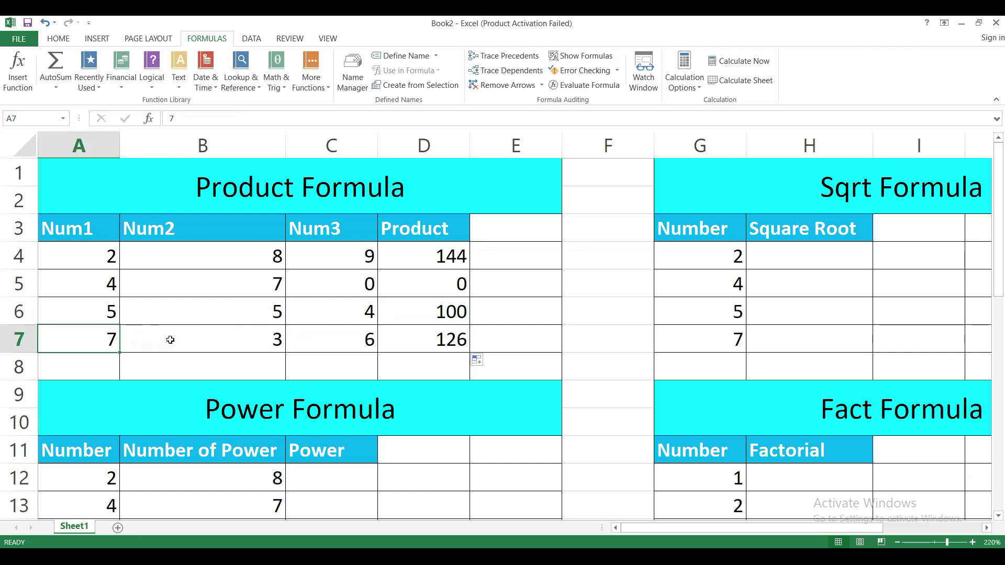
click(402, 347)
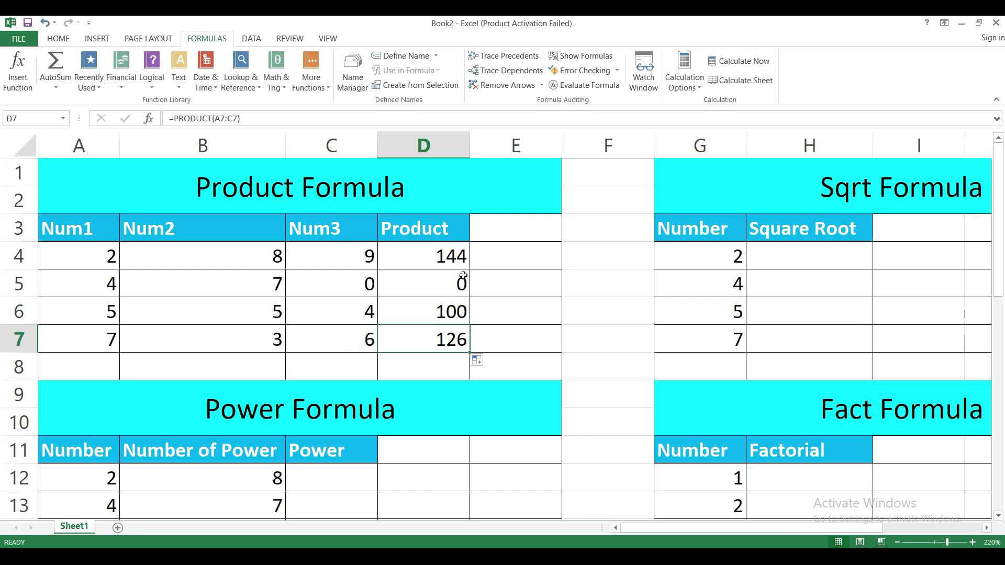
Try =PRODUCT(2,4,5) with literal numbers in cell E4 and clear the cell again
click(504, 254)
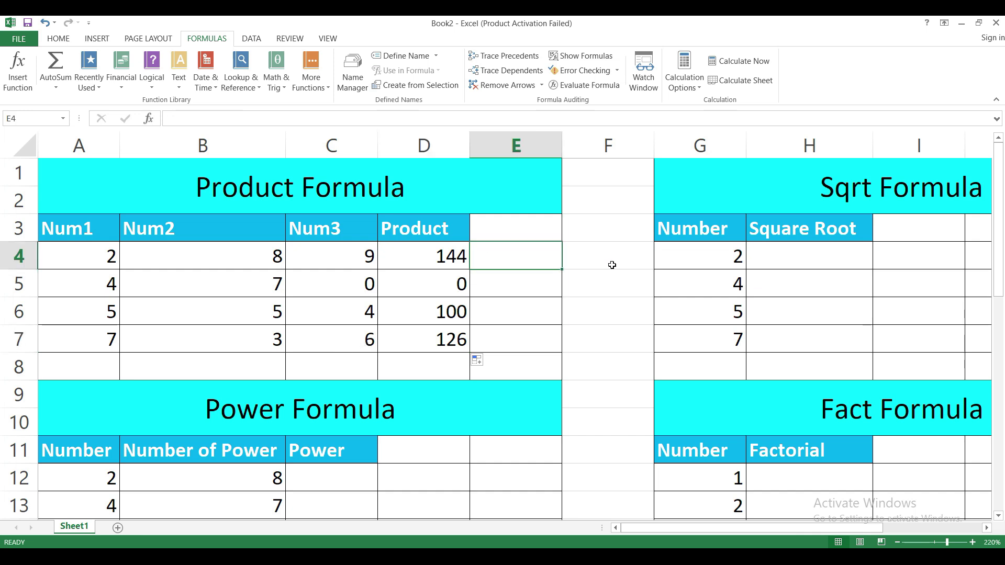
text(=)
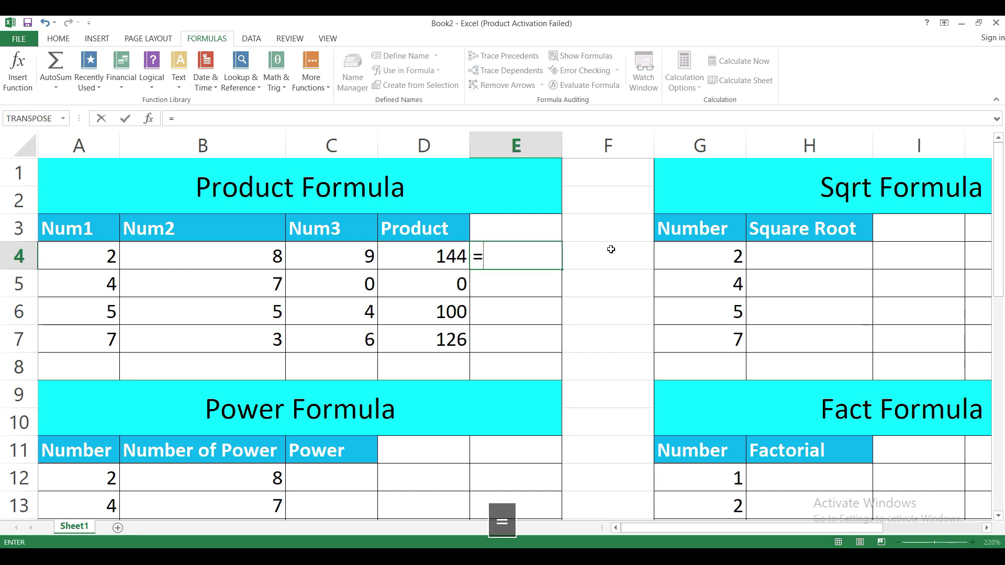
text(pro)
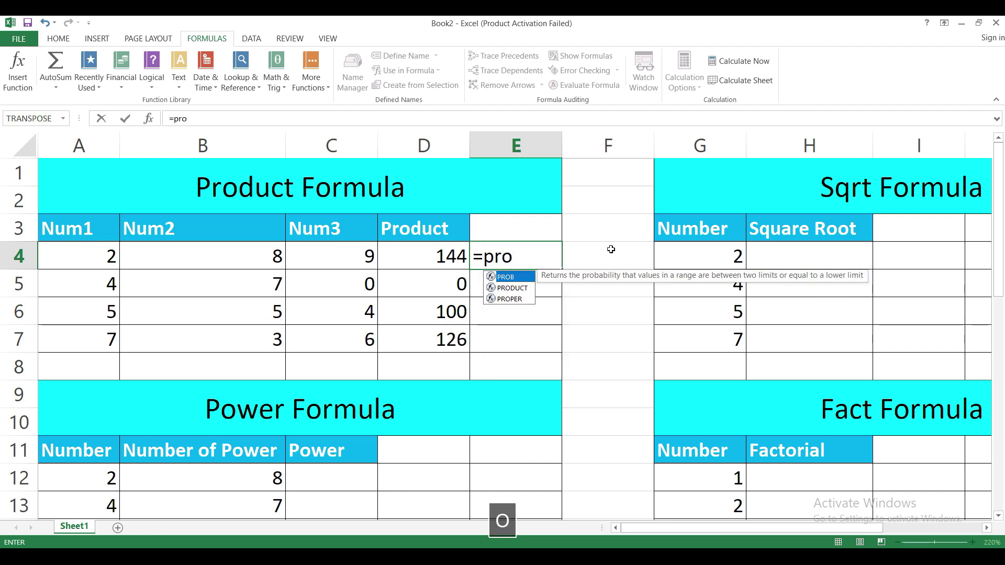
key(Down)
key(Tab)
text(2)
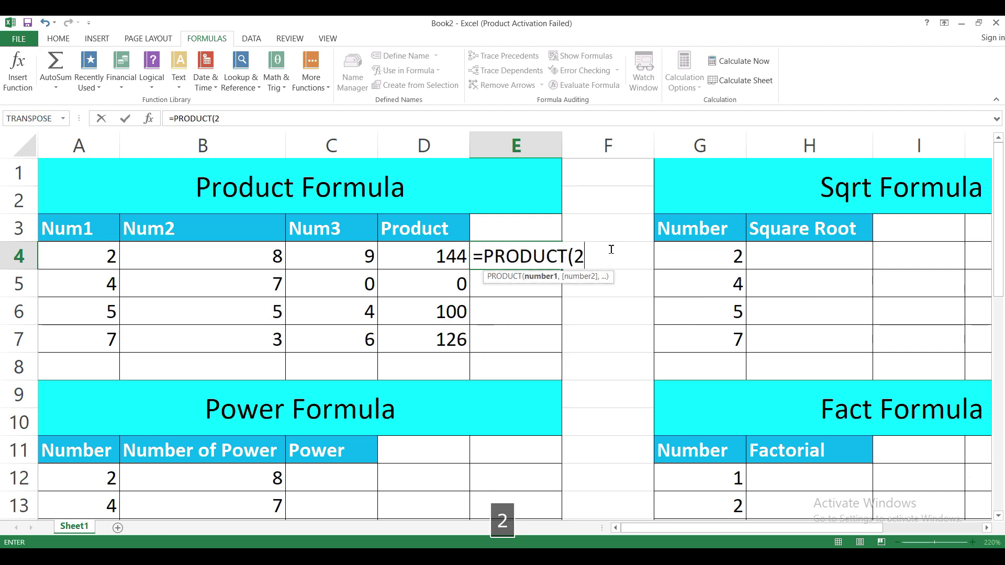
text(,4,5)
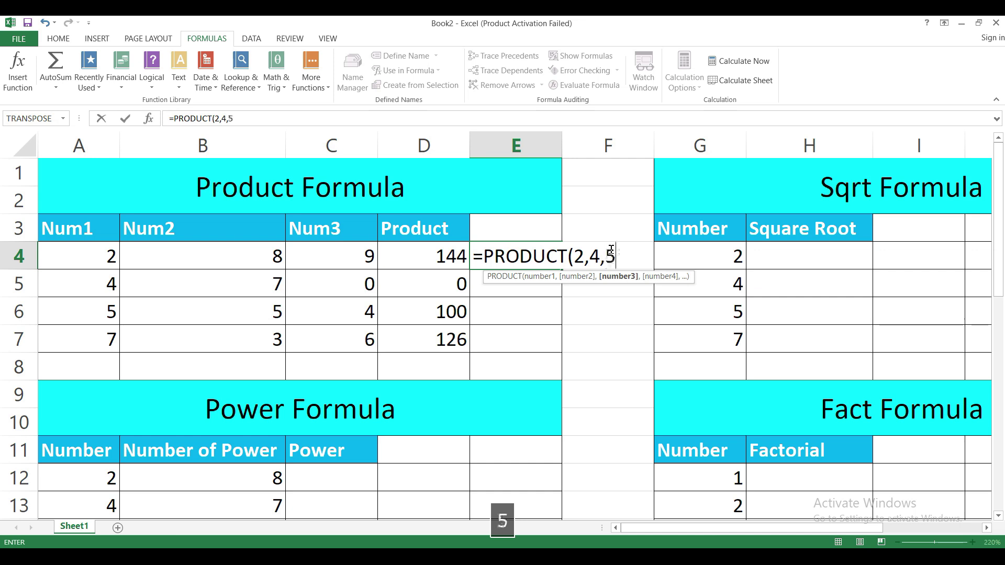
text())
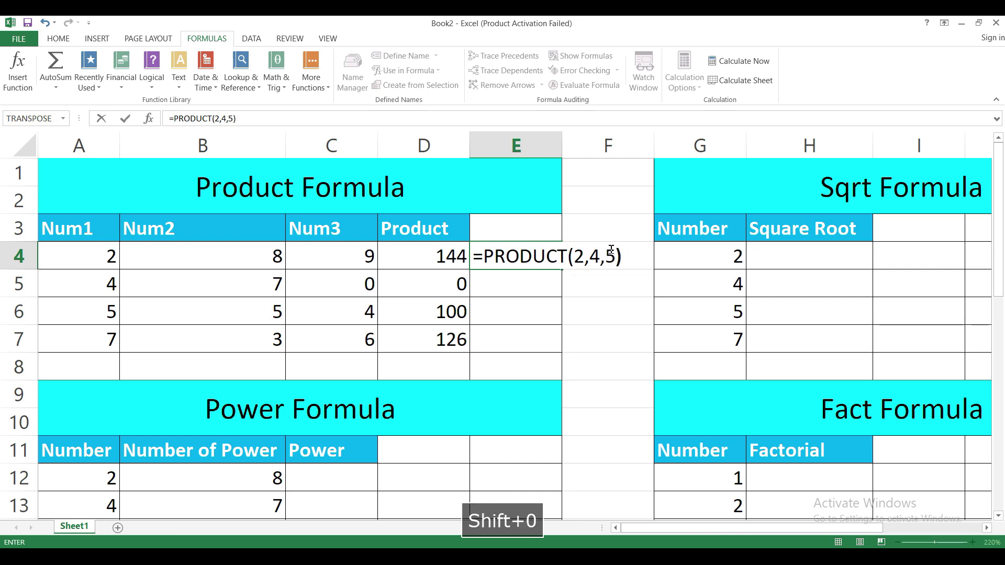
key(Return)
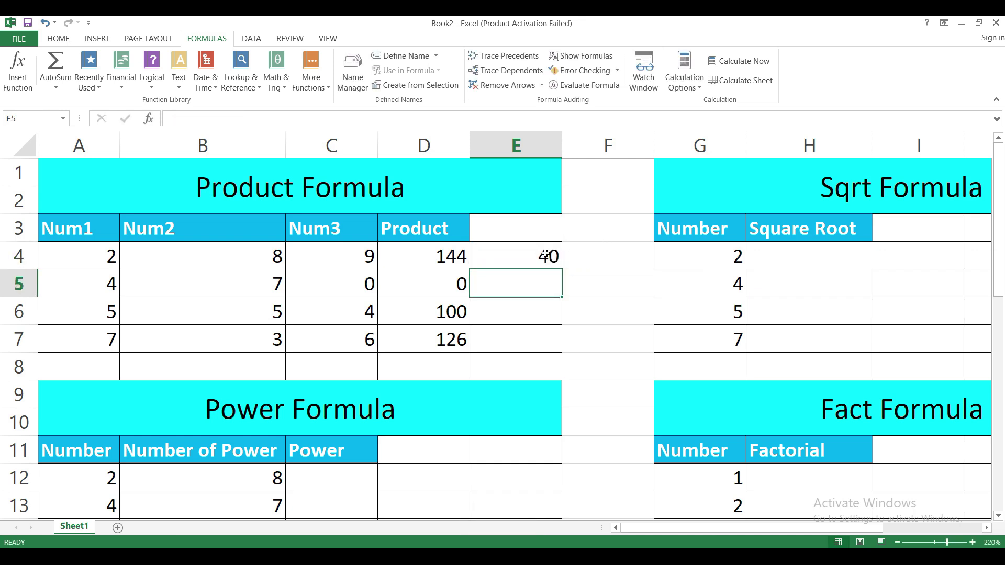
click(533, 251)
key(Delete)
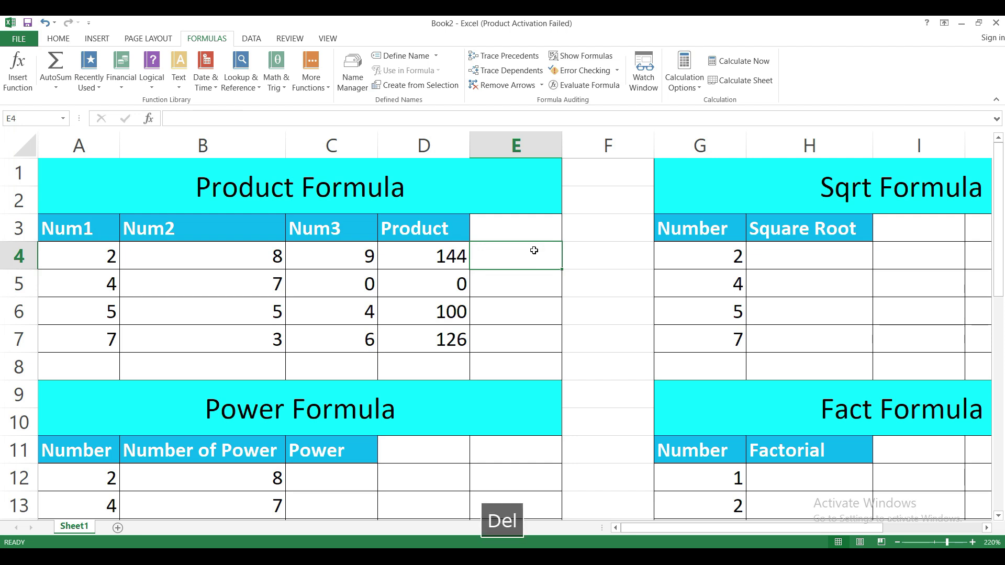
Examine the Number and Number of Power pairs in rows 12 to 15 of the Power Formula table
scroll(209, 385, down, 3)
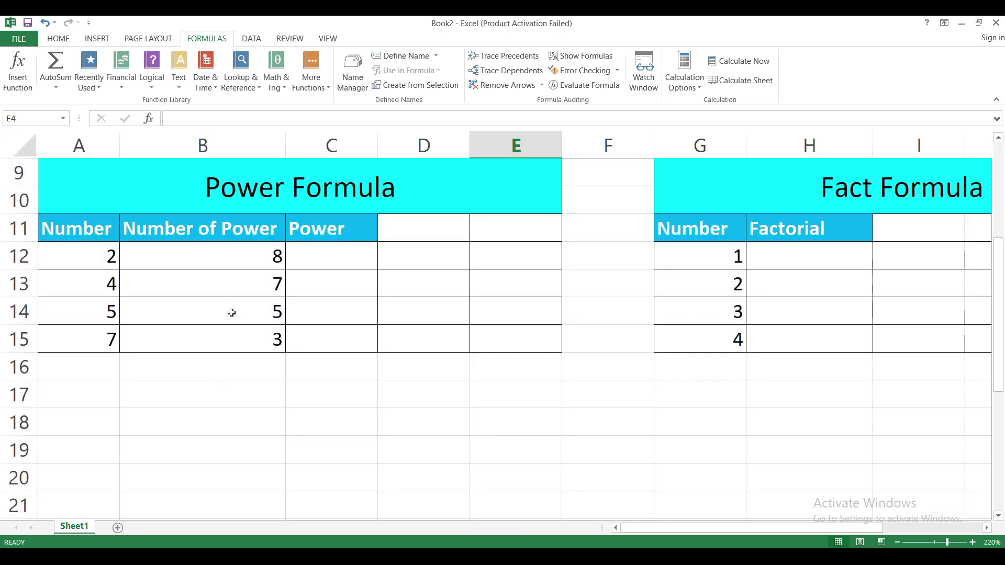
click(325, 267)
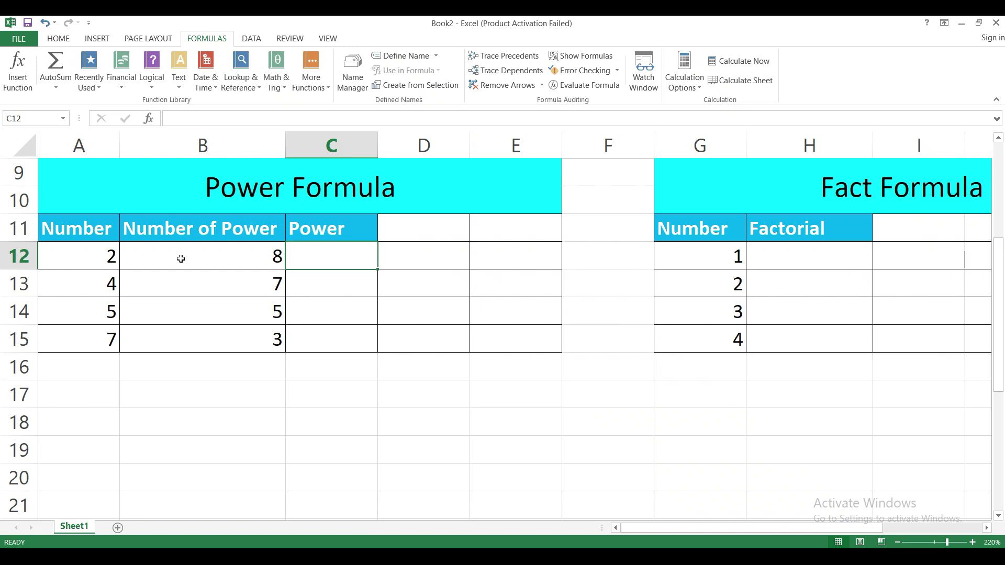
click(86, 255)
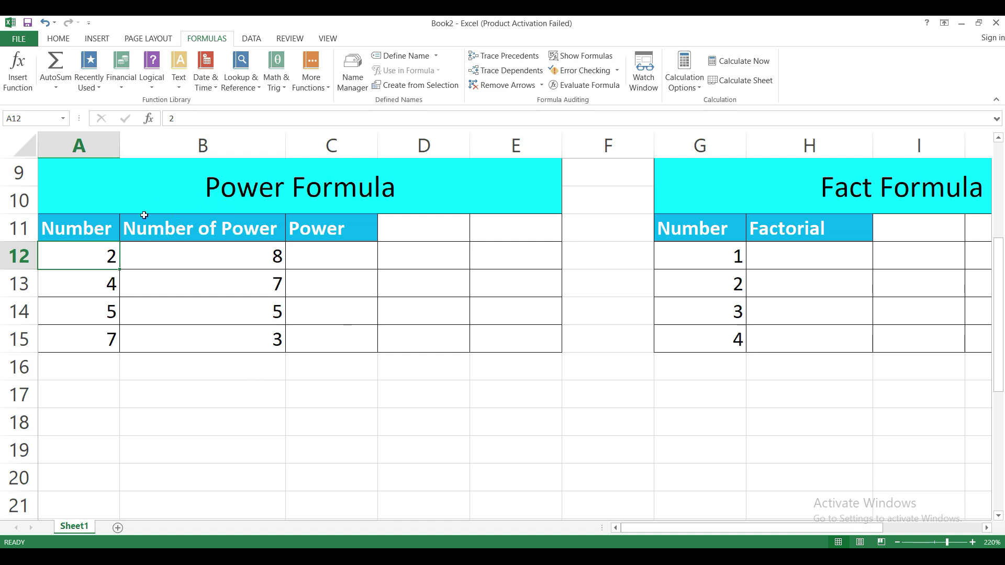
drag(89, 256, 102, 339)
drag(183, 253, 209, 333)
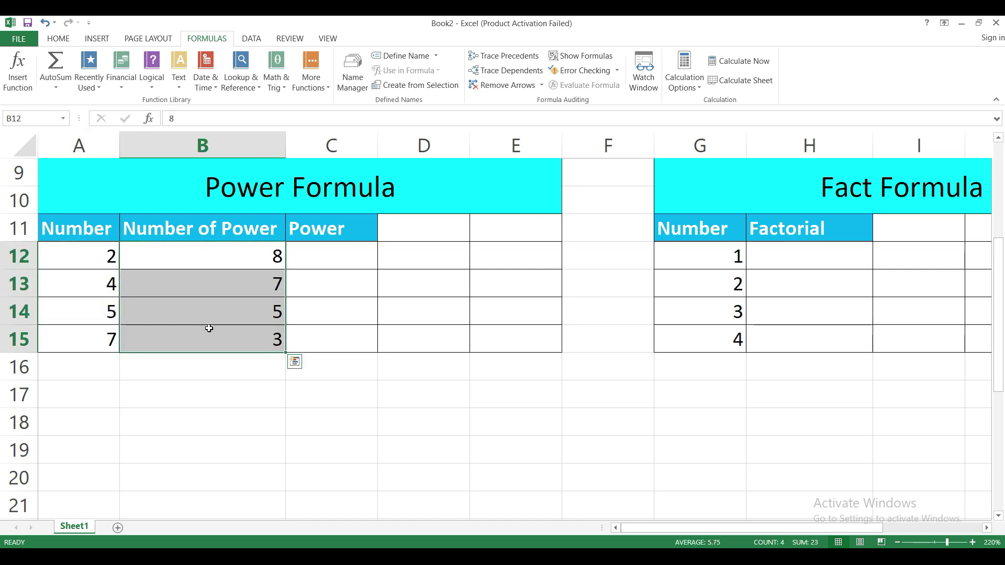
click(94, 254)
click(180, 255)
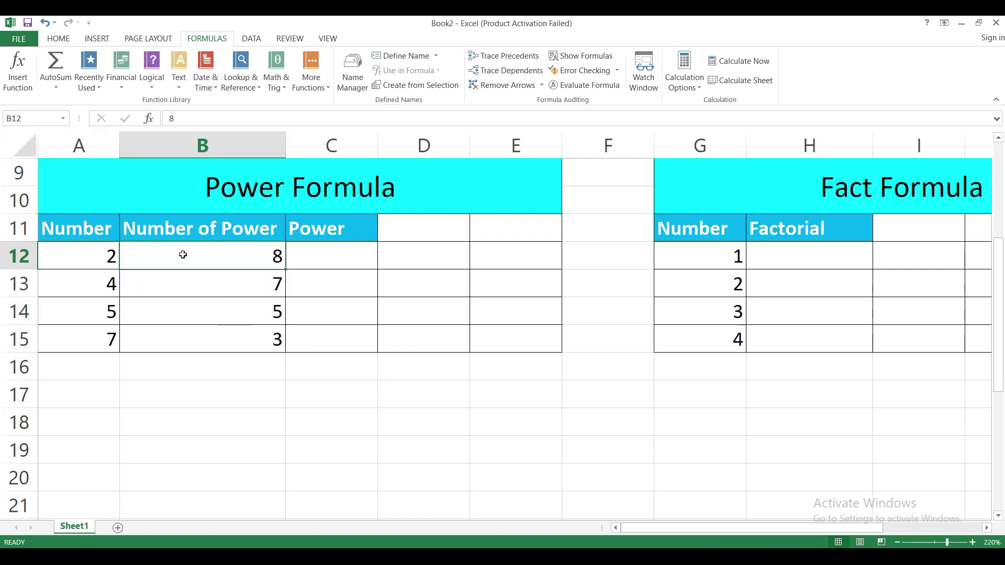
click(82, 292)
click(132, 285)
click(94, 314)
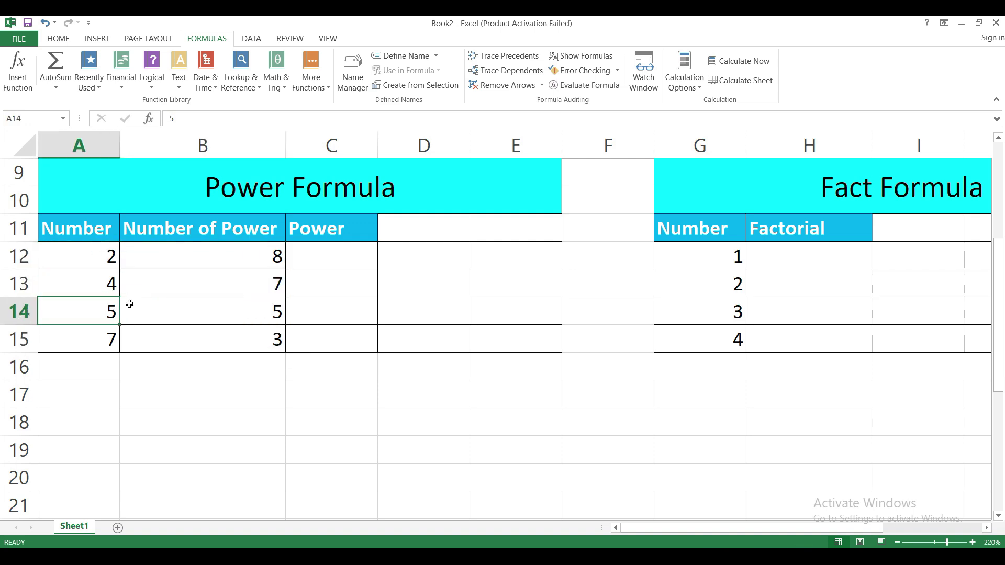
click(218, 307)
click(94, 336)
click(247, 336)
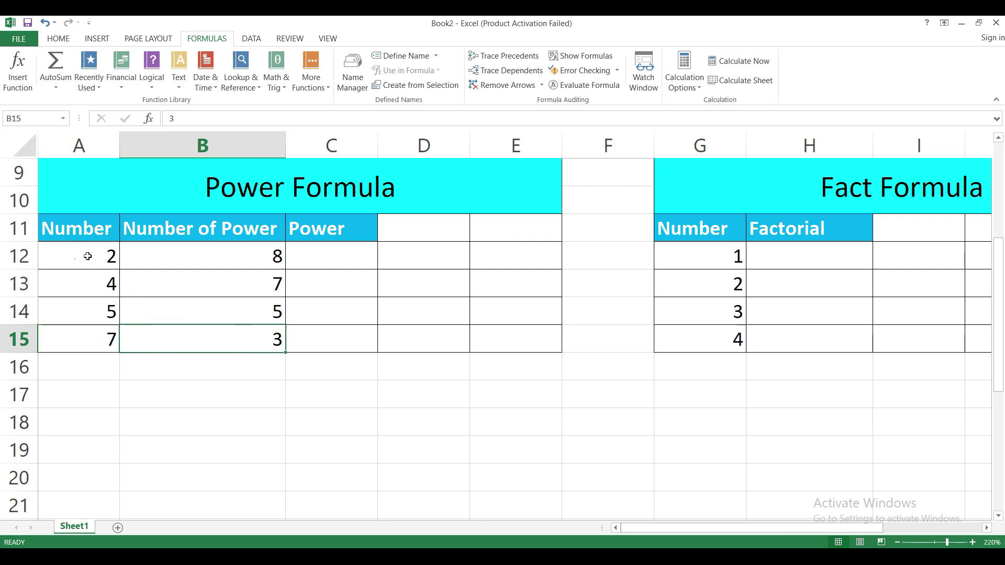
Enter the manual multiplication =2*2*2*2*2*2*2*2 in cell B16 below the Power Formula table
click(199, 370)
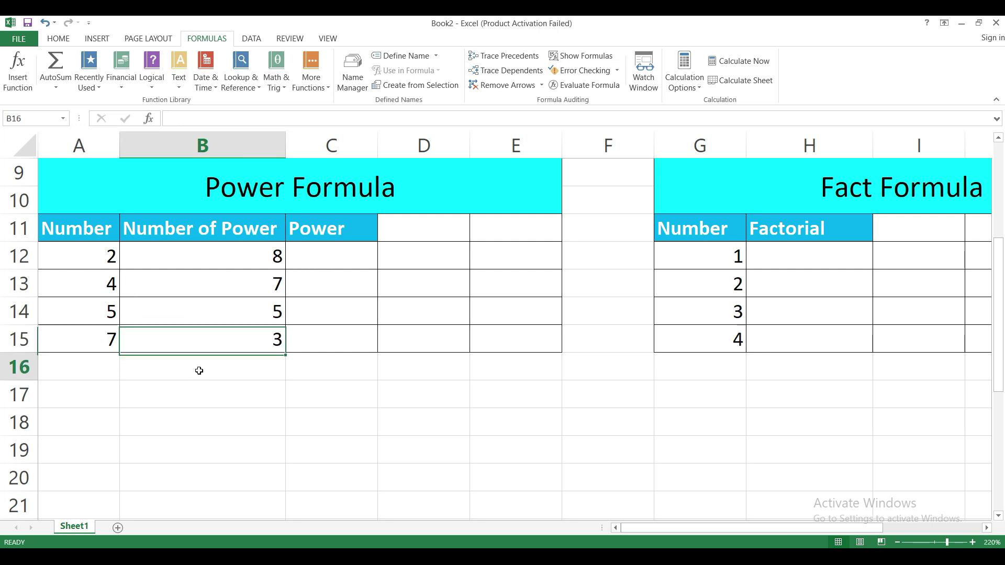
text(=)
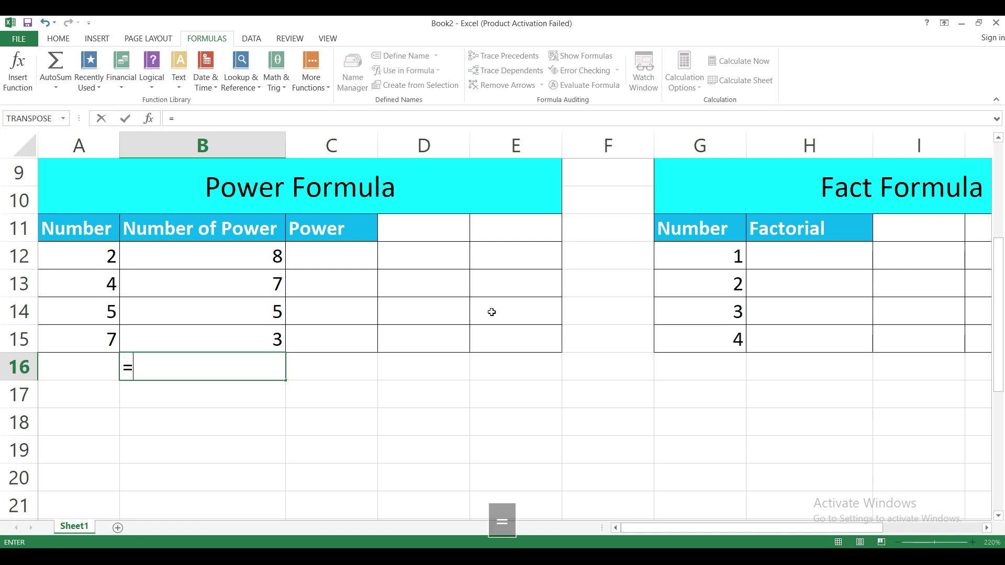
text(2*2*2)
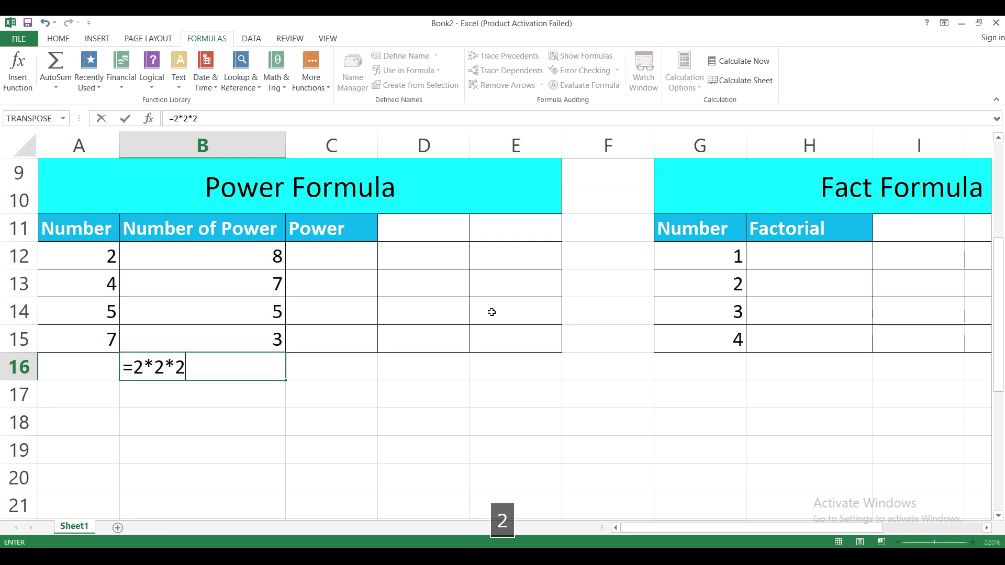
text(*2*)
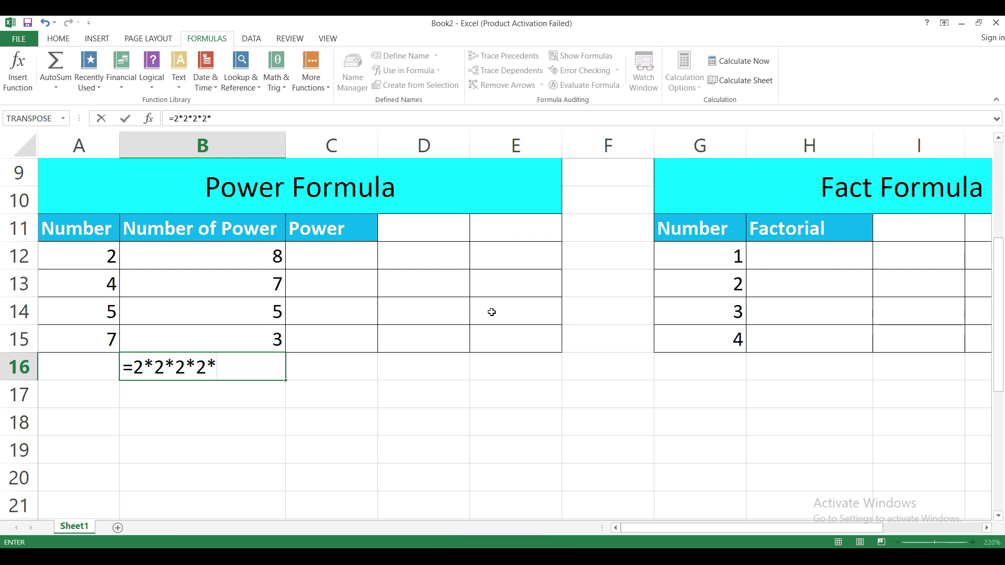
text(2*)
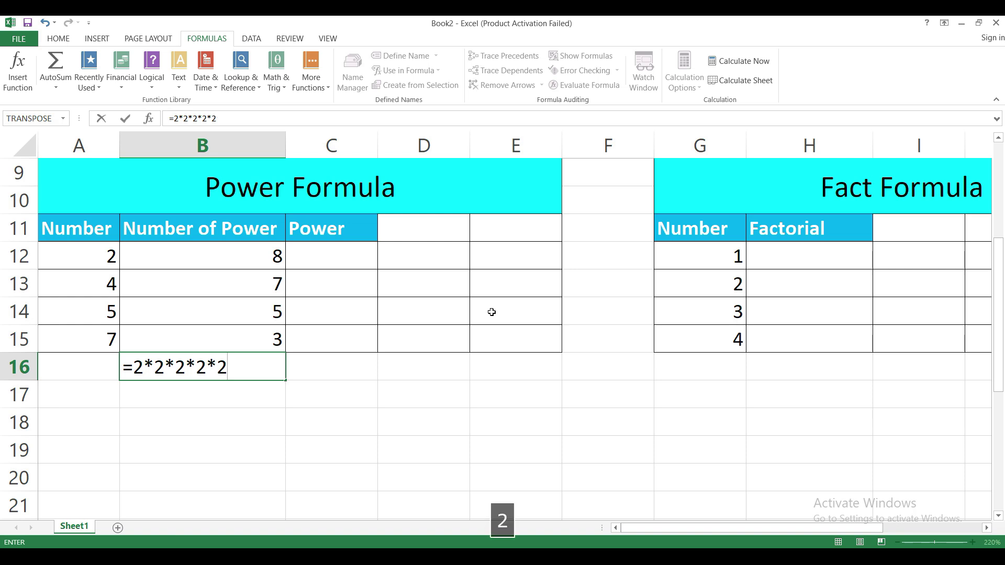
text(2*2*2)
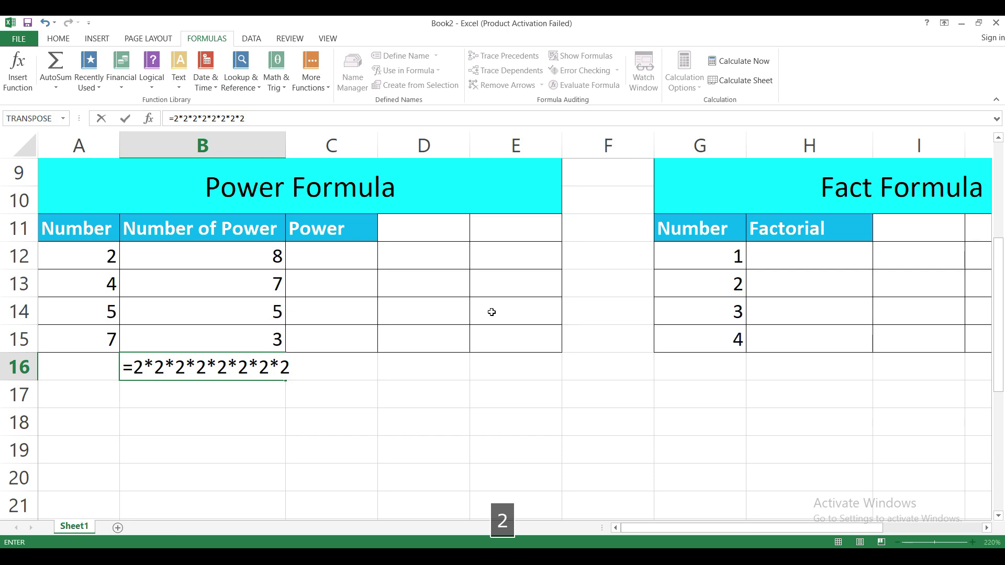
key(Return)
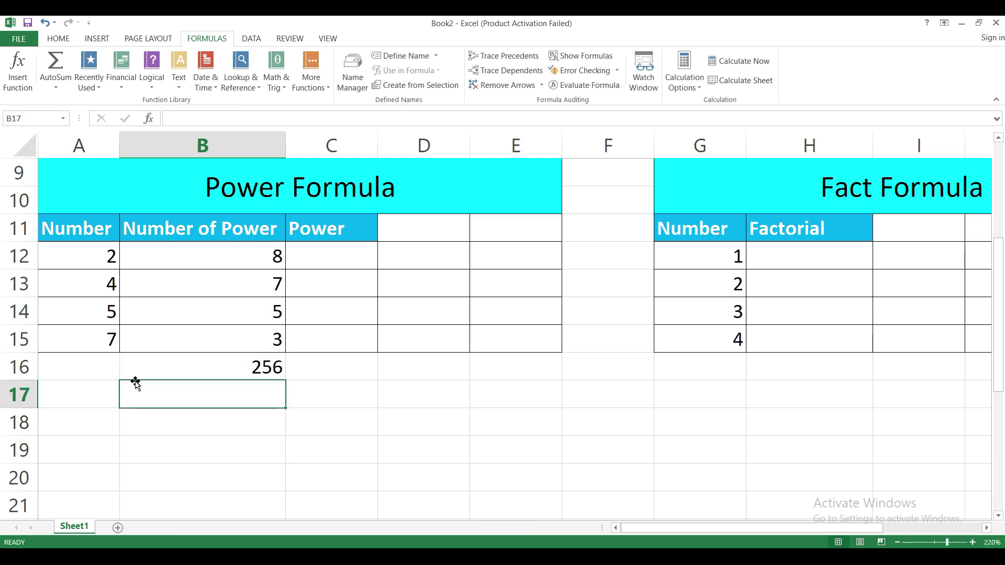
click(259, 366)
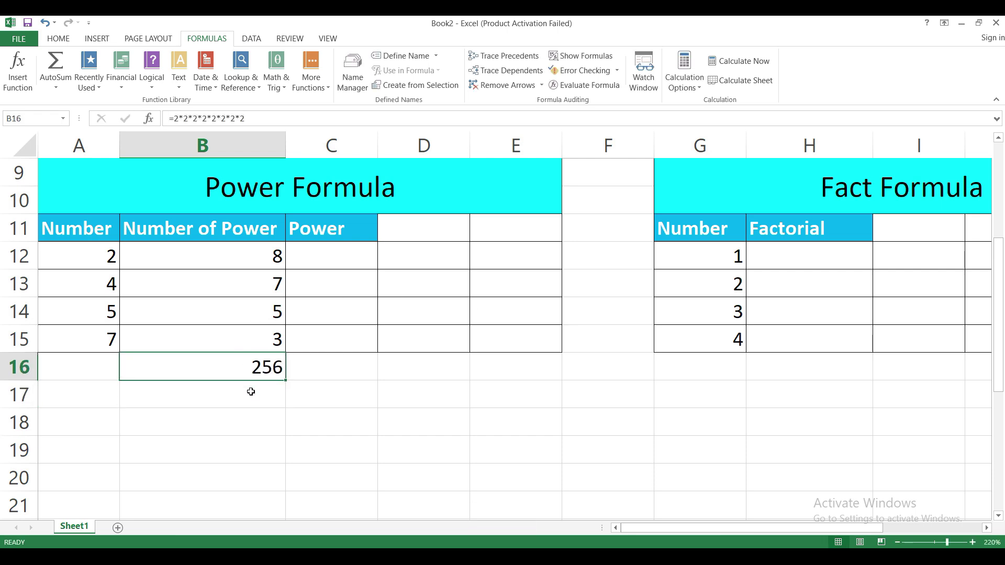
Enter =POWER(A12,B12) in cell C12 of the Power column
click(348, 257)
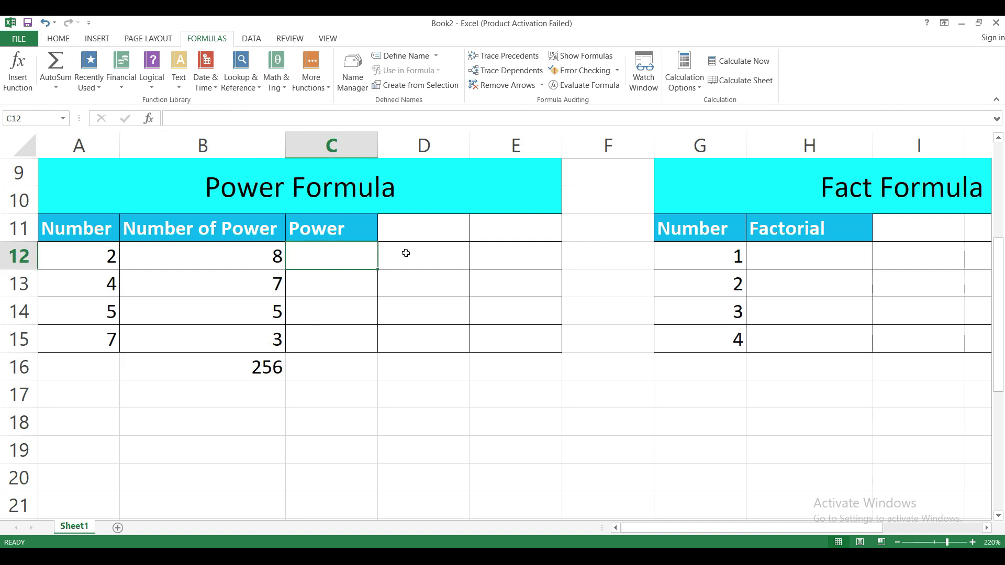
text(=)
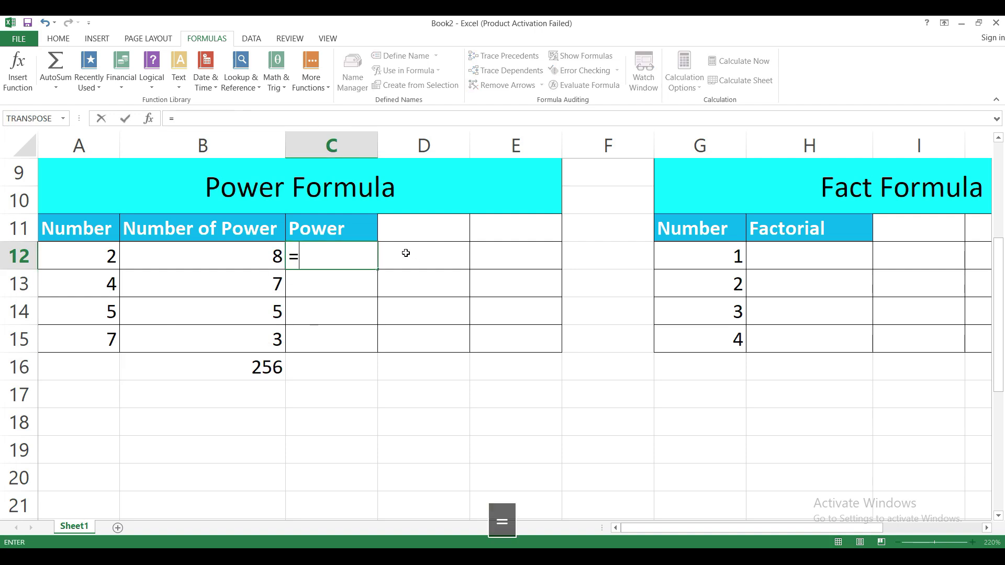
text(powe)
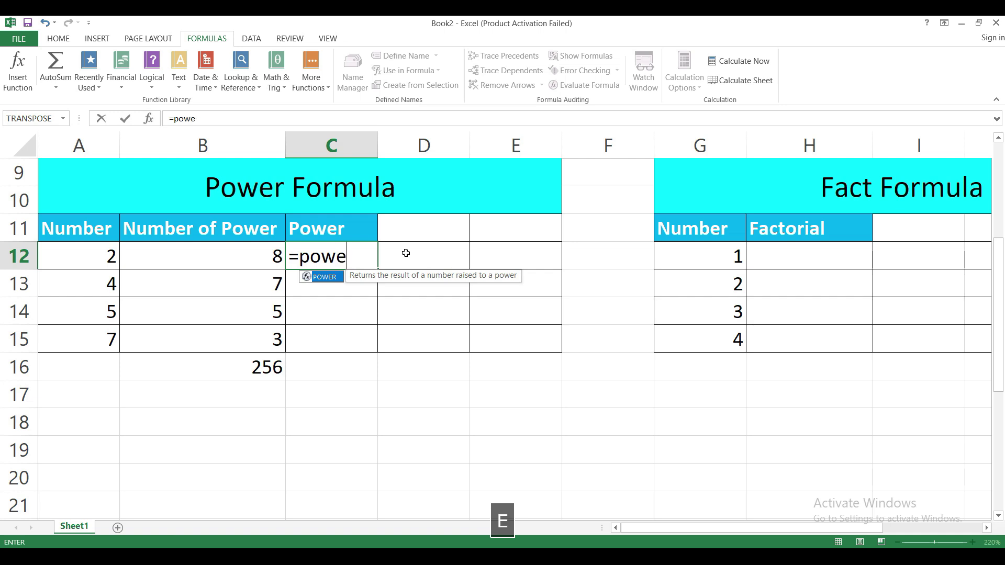
key(Tab)
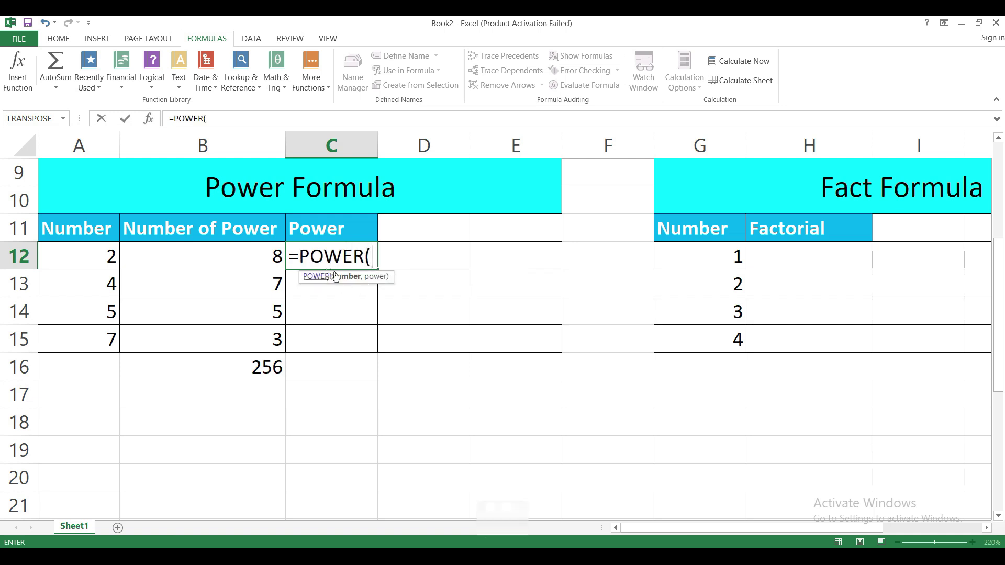
click(107, 256)
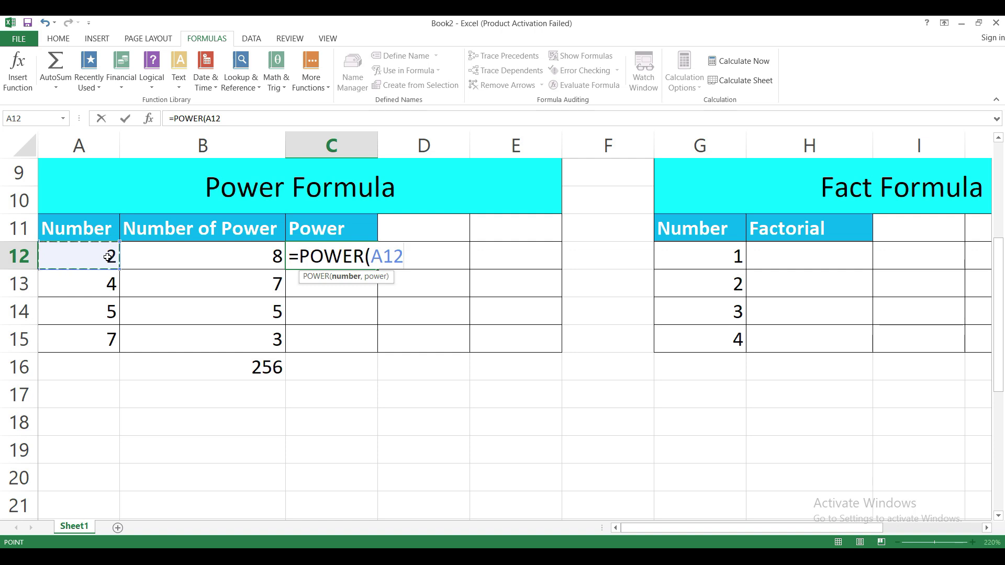
text(,)
click(202, 258)
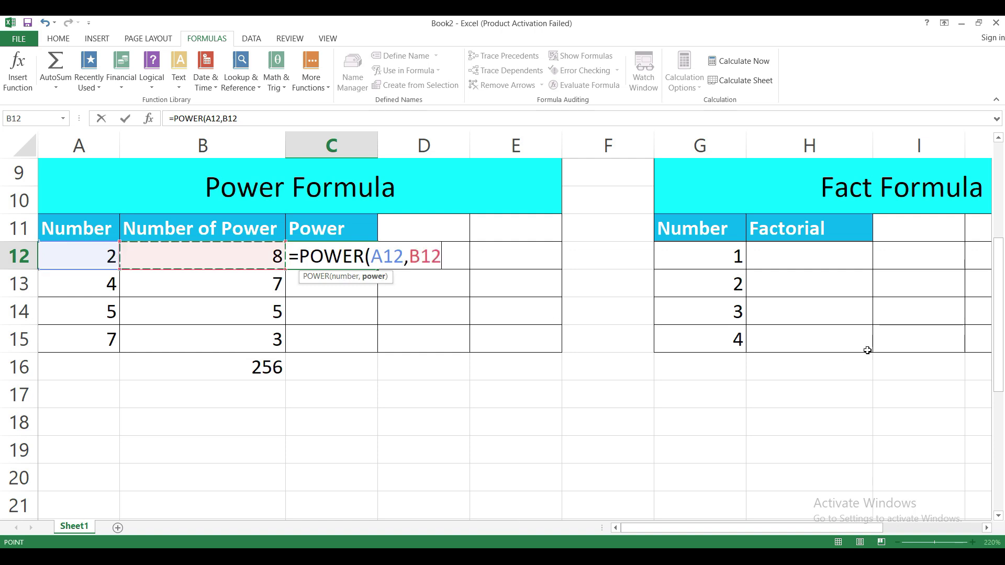
text())
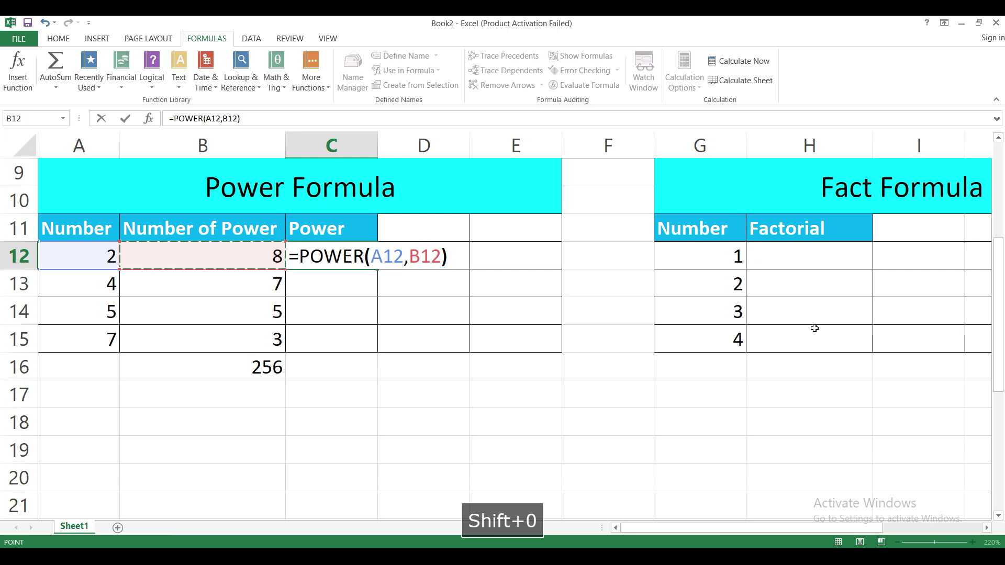
key(Return)
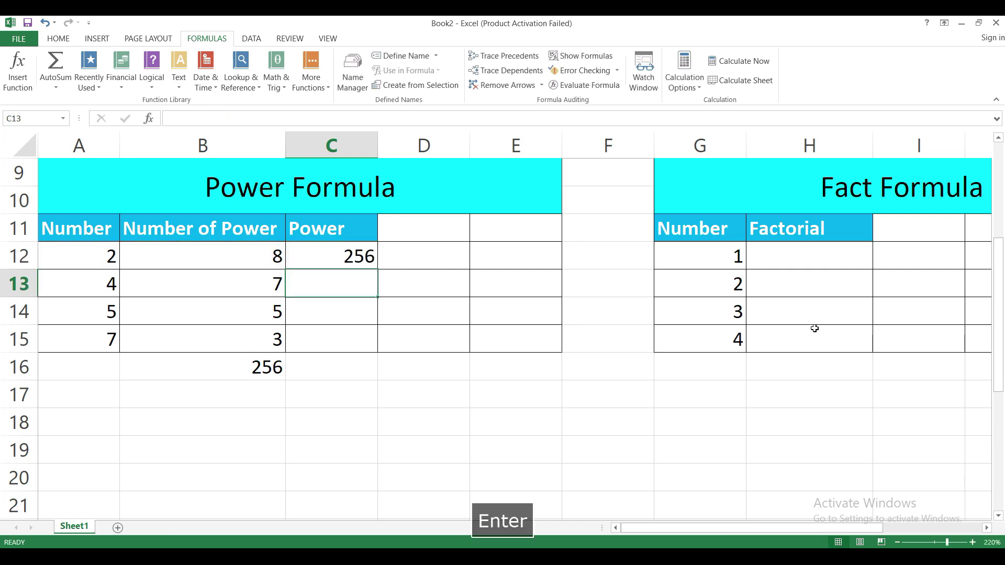
Compare C12 with the manual result in B16 and fill the POWER formula from C12 down through C16
click(242, 364)
click(364, 255)
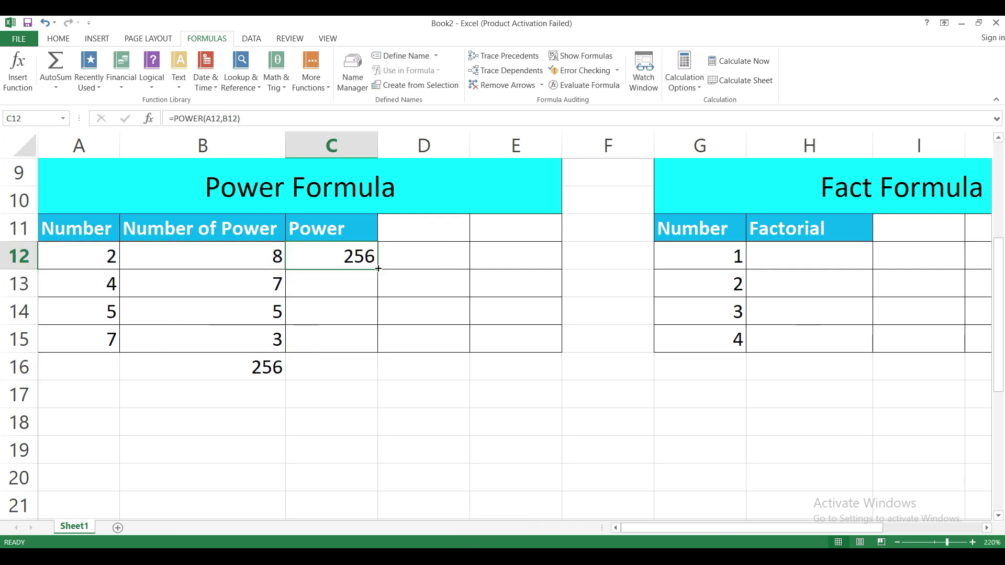
drag(378, 268, 383, 386)
Review the filled Power results and fill the 2 in A12 down the Number column through A17
click(325, 312)
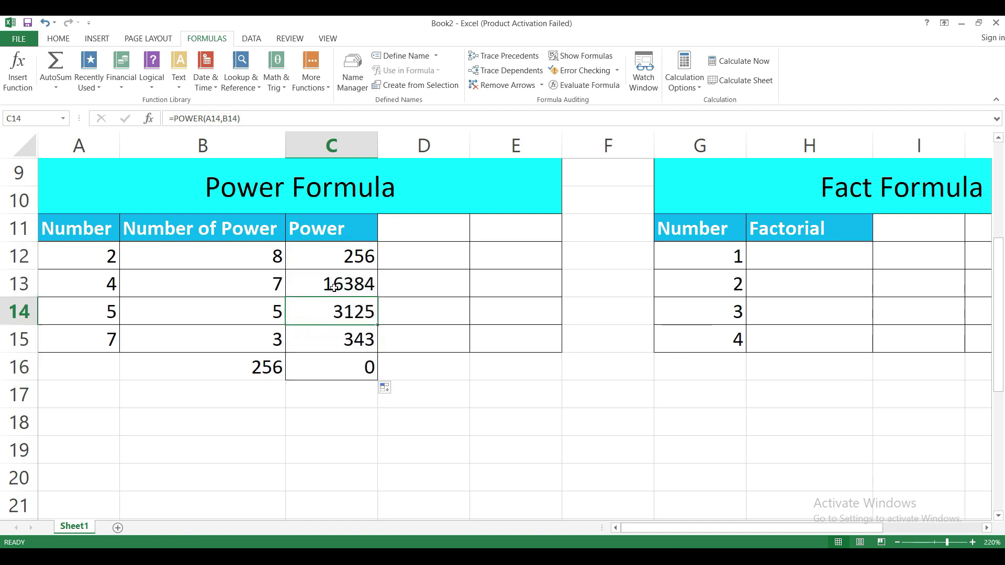
click(106, 399)
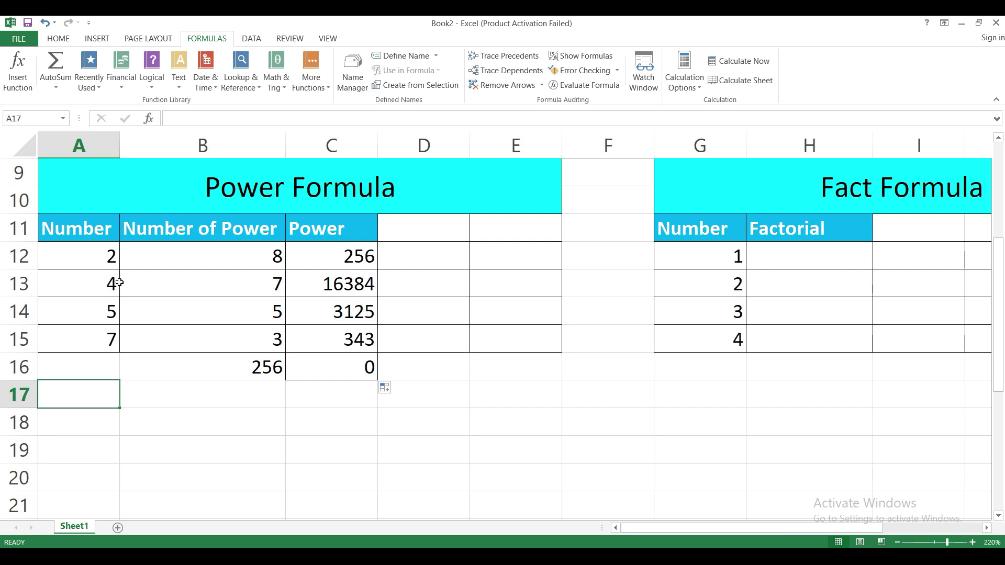
click(223, 256)
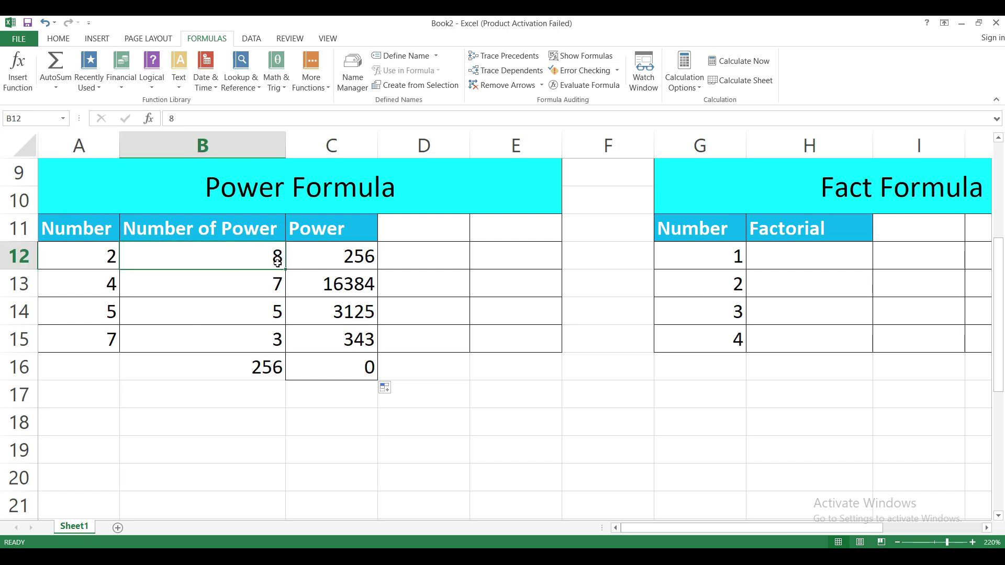
click(92, 266)
drag(119, 269, 105, 403)
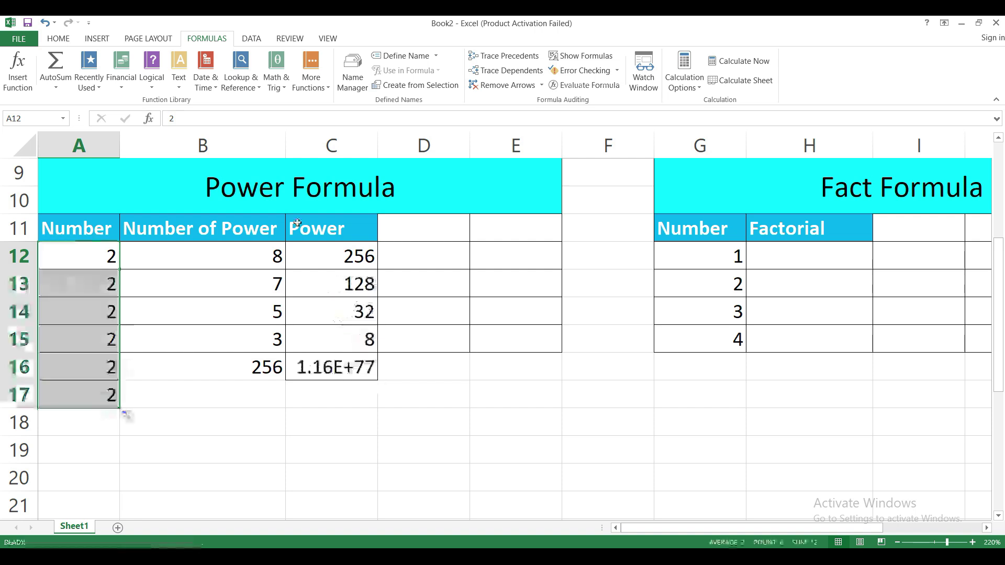
Set the power in B12 to 2, and enter the number 3 with power 2 in row 13
click(236, 259)
text(2)
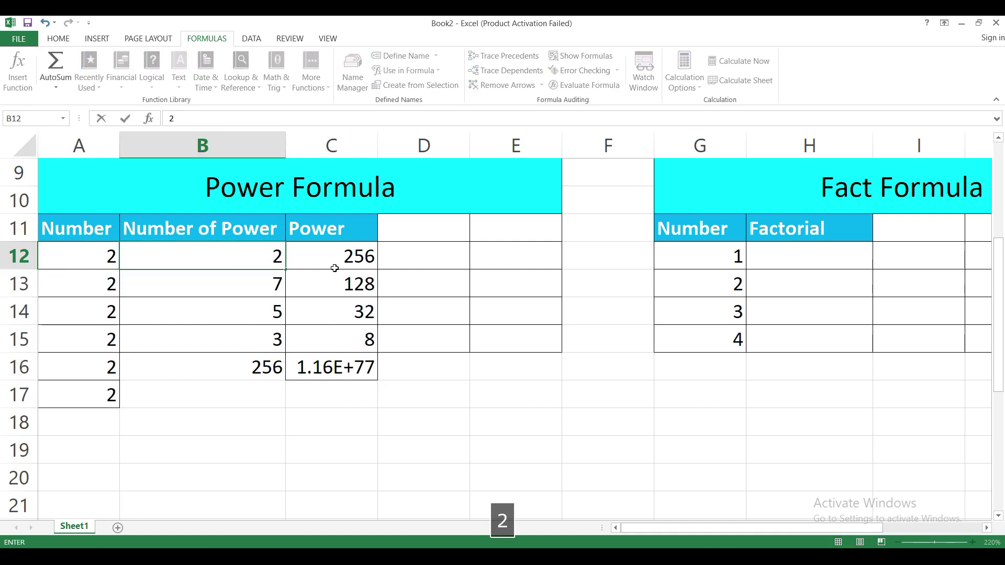
key(Return)
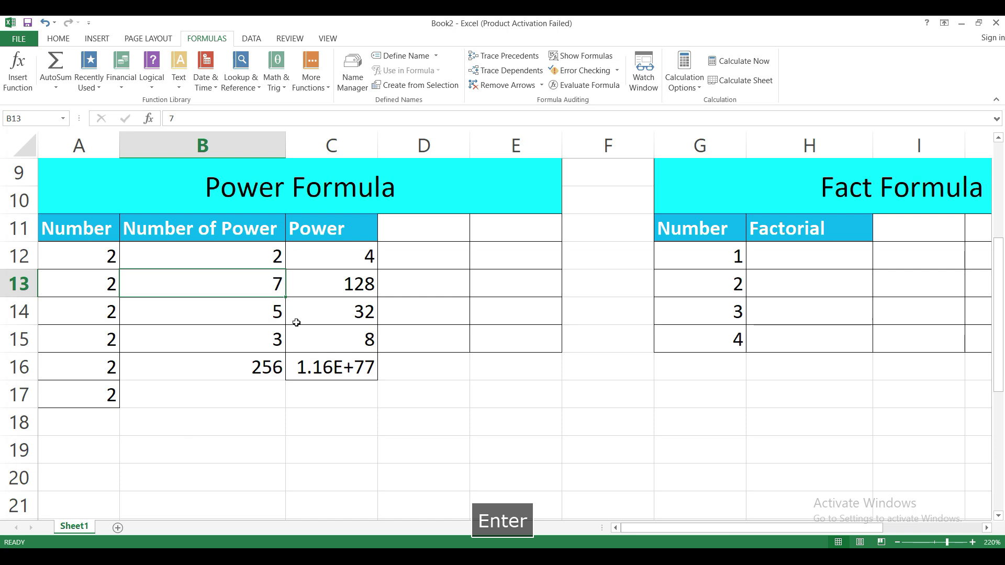
click(100, 289)
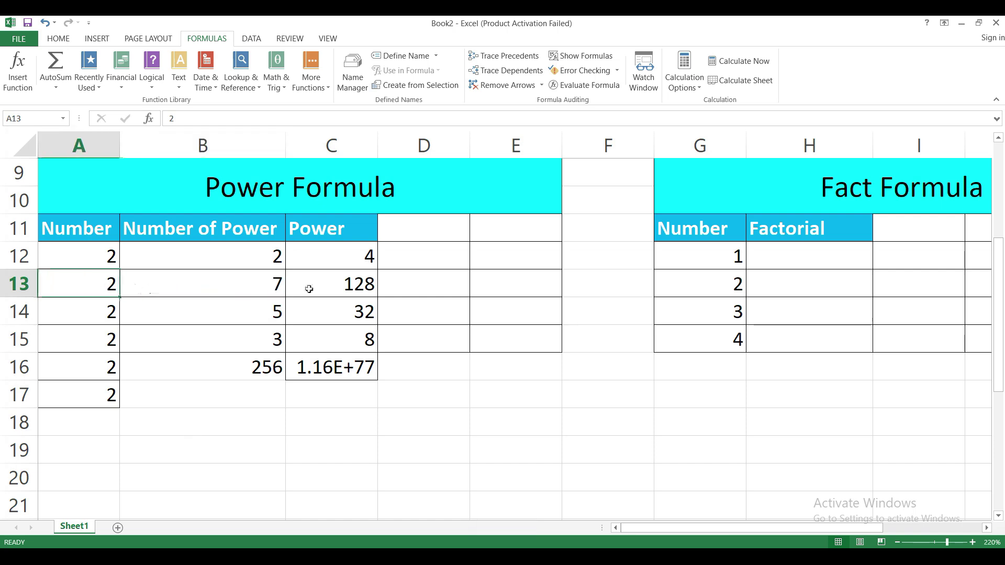
text(3)
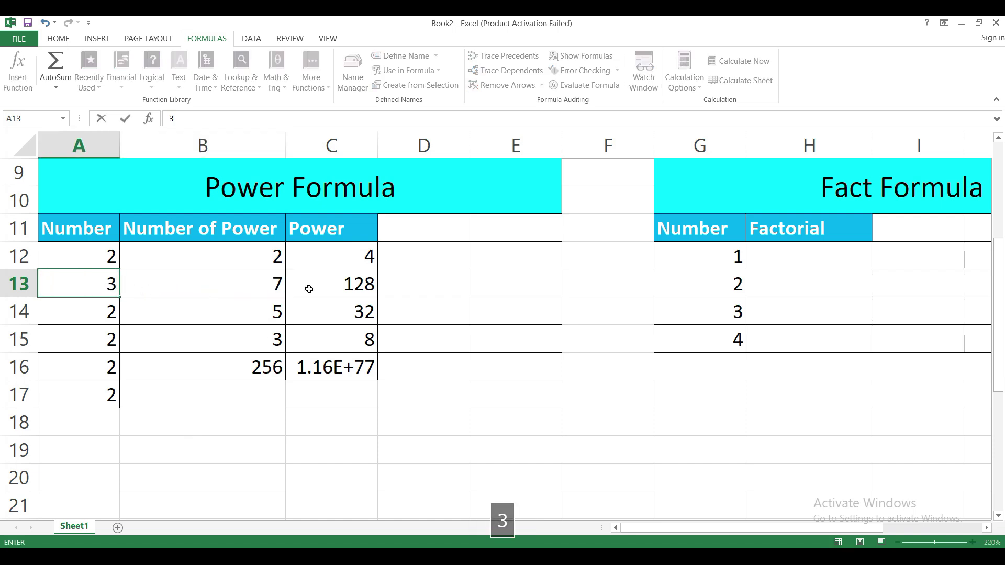
key(Right)
text(2)
key(Return)
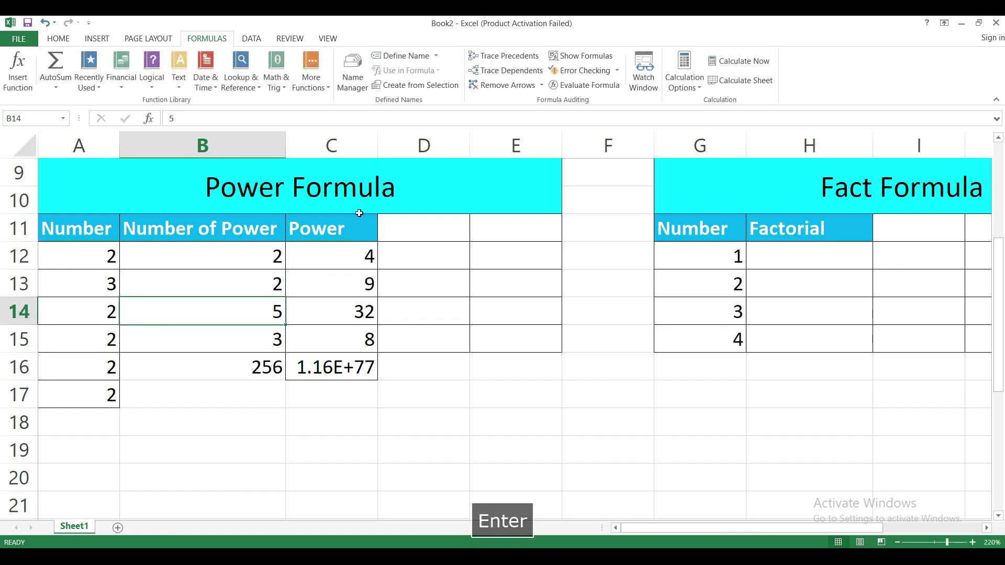
Enter the numbers 4, 5, 6, 7, 8, 9 and 10 in cells A14 to A20 of the Number column
click(104, 319)
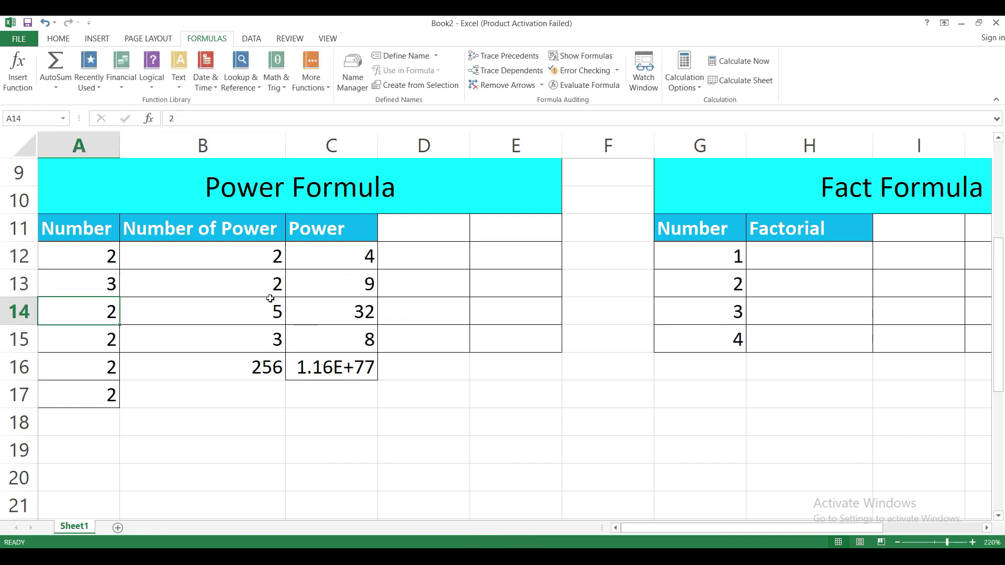
text(4)
key(Return)
text(5)
key(Return)
text(6)
key(Return)
text(7)
key(Return)
text(8)
key(Return)
text(9)
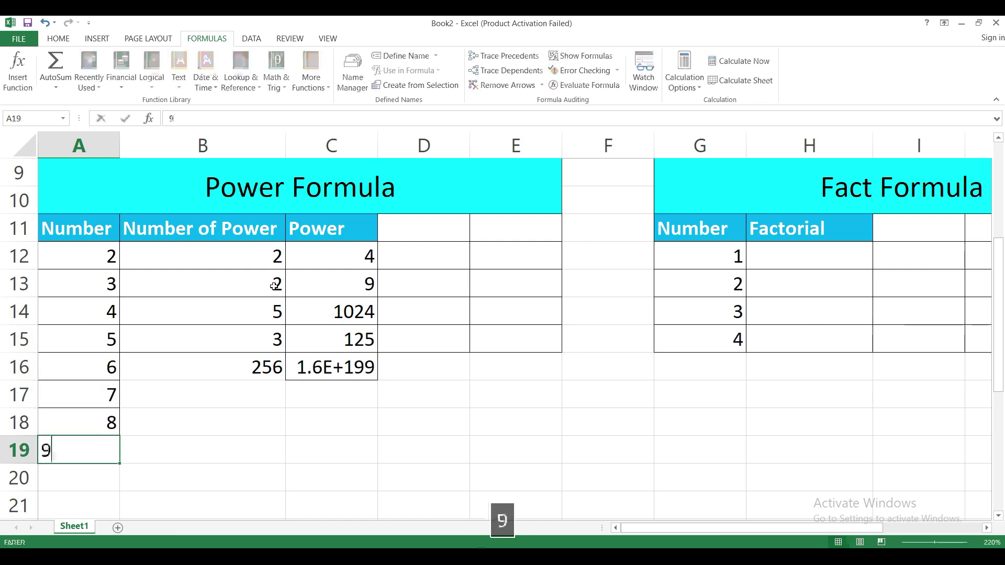
key(Return)
text(10)
key(Return)
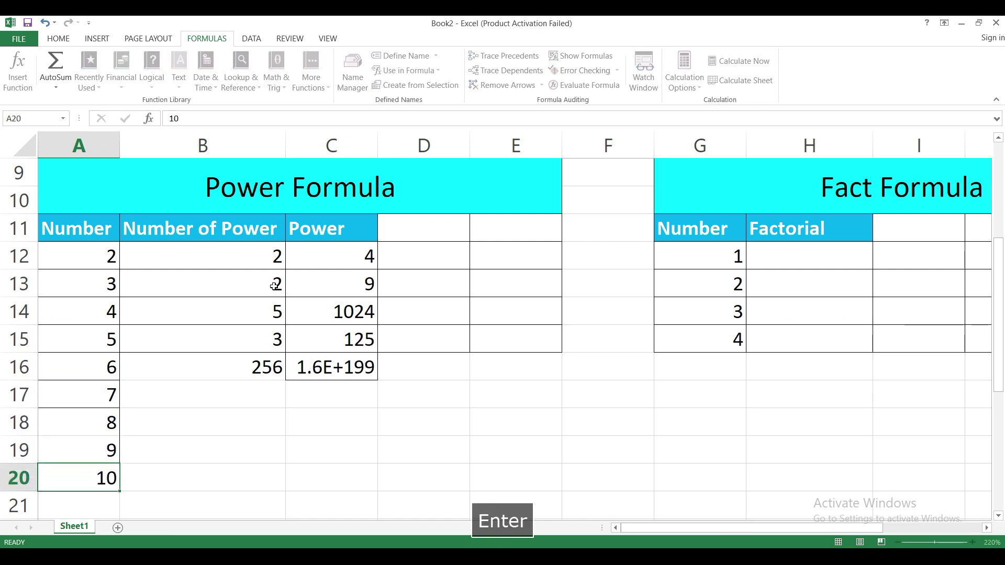
Fill the power 2 from B13 down through B20 and extend the POWER formula from C16 through C20
click(210, 277)
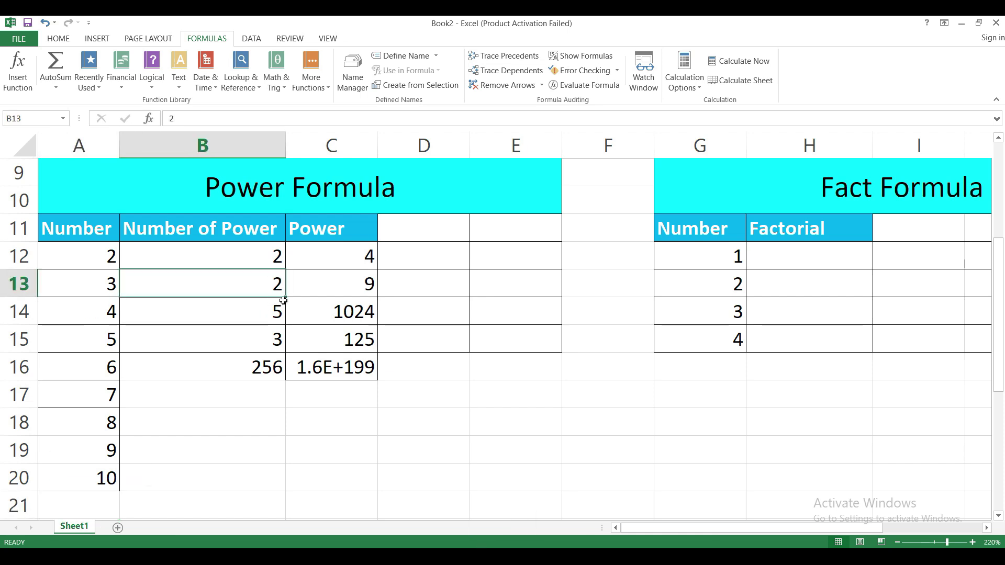
drag(286, 297, 286, 400)
click(320, 313)
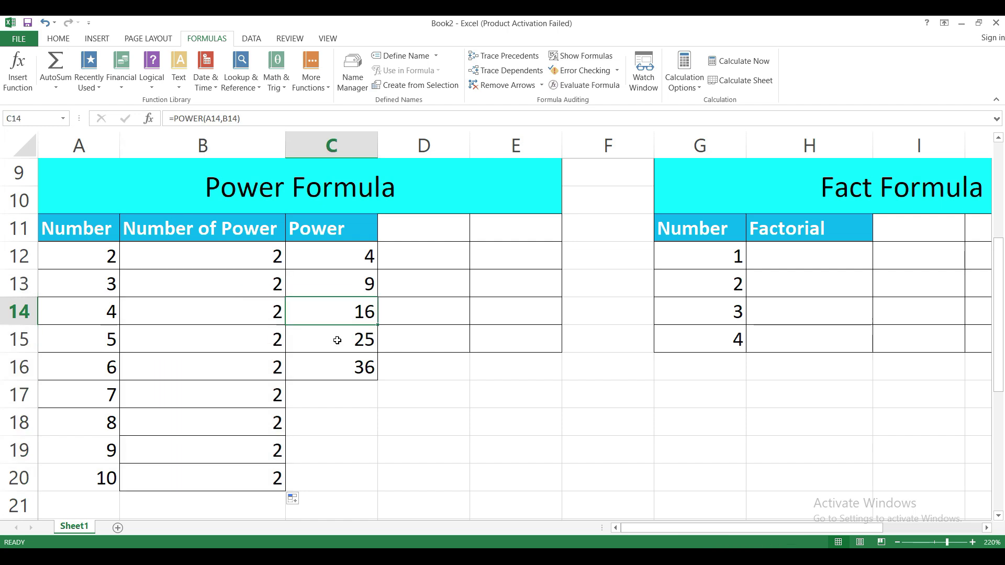
click(356, 368)
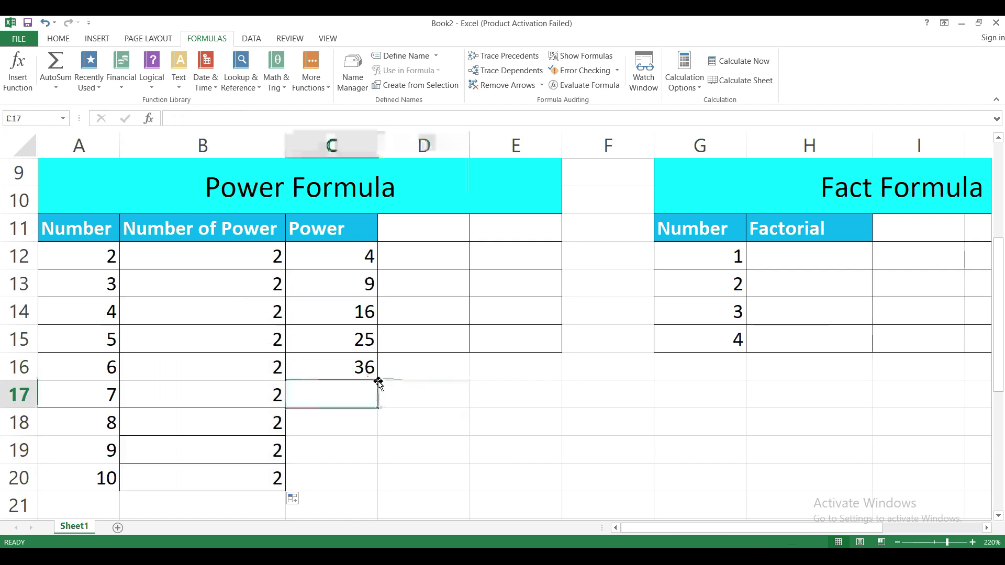
double_click(377, 382)
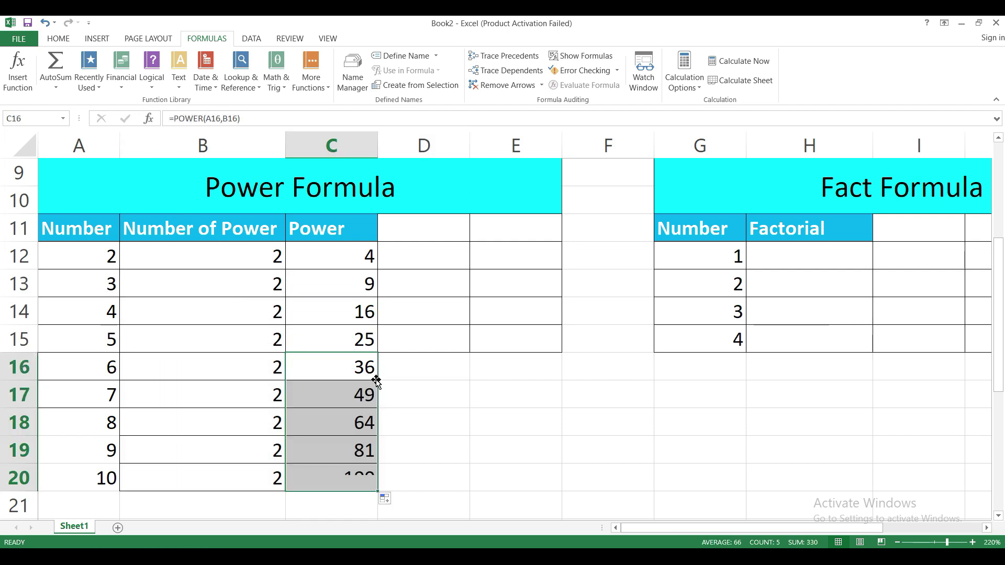
click(355, 467)
drag(337, 255, 348, 476)
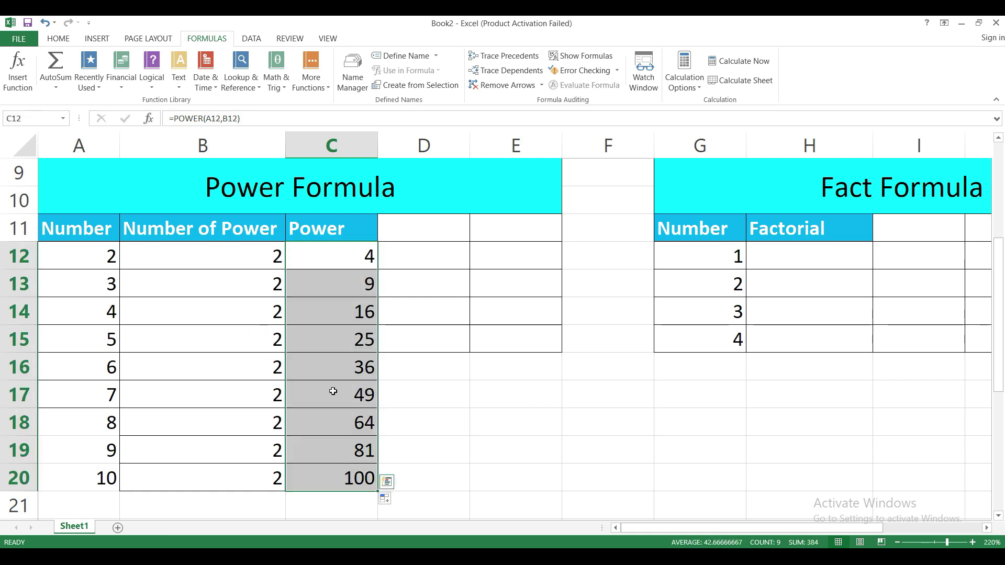
click(341, 255)
Set the power in B12 to 3, fill it down through B20, and review the cubes in C12:C20
click(240, 254)
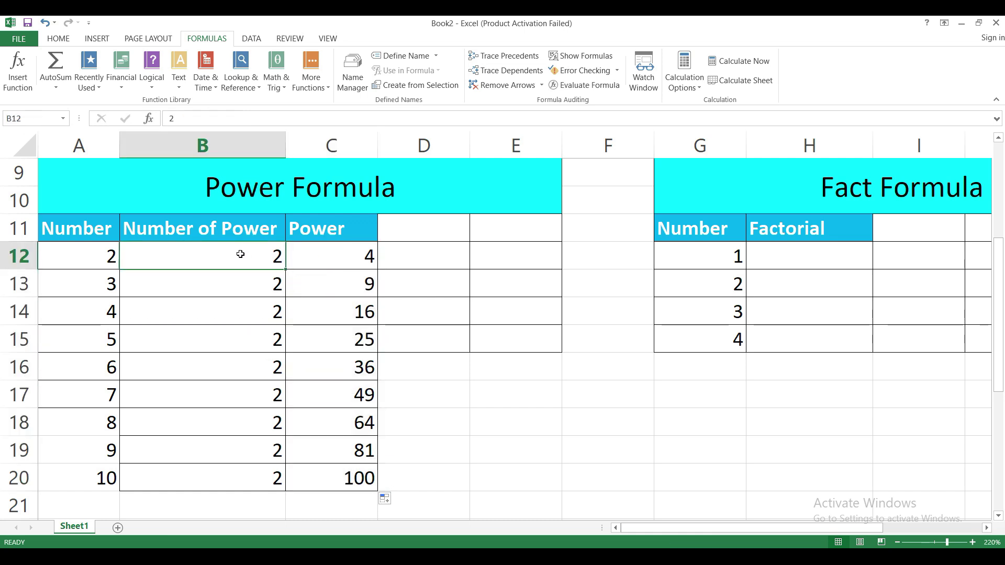
text(3)
key(Return)
click(272, 255)
drag(286, 269, 274, 484)
click(269, 256)
click(369, 256)
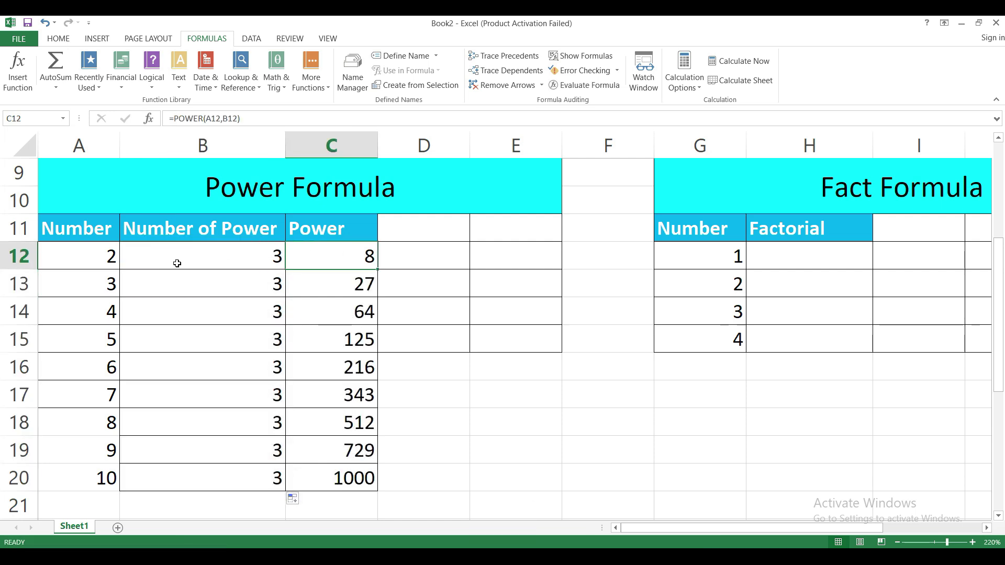
drag(348, 251, 347, 479)
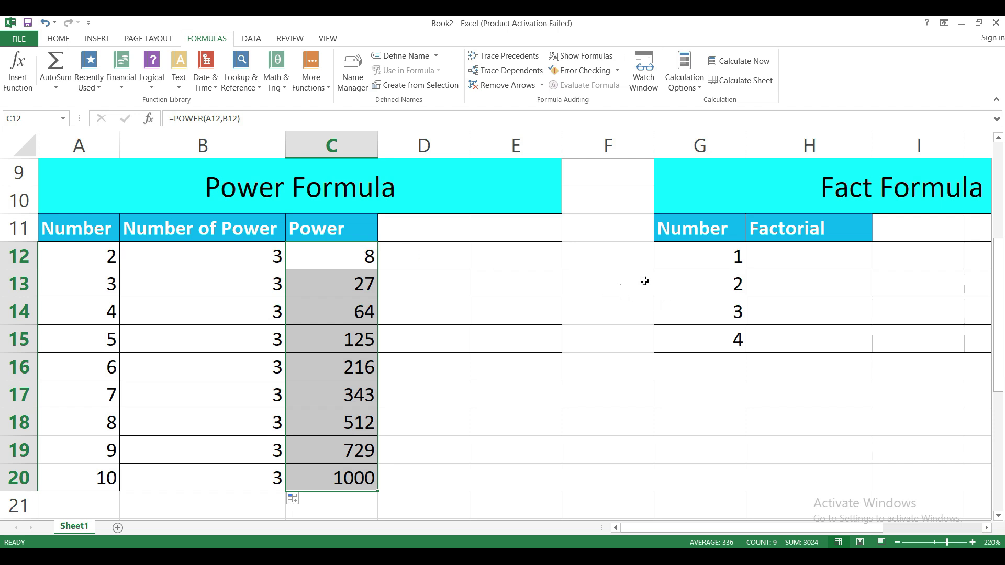
Enter =SQRT(G4) in cell H4 of the Square Root column in the Sqrt Formula table
scroll(773, 269, up, 3)
drag(721, 533, 788, 532)
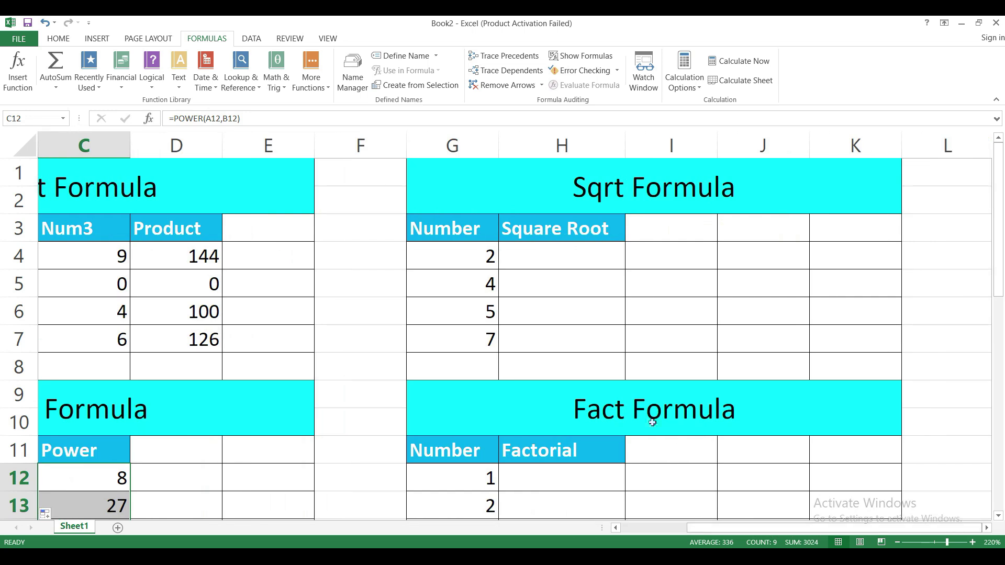
click(534, 256)
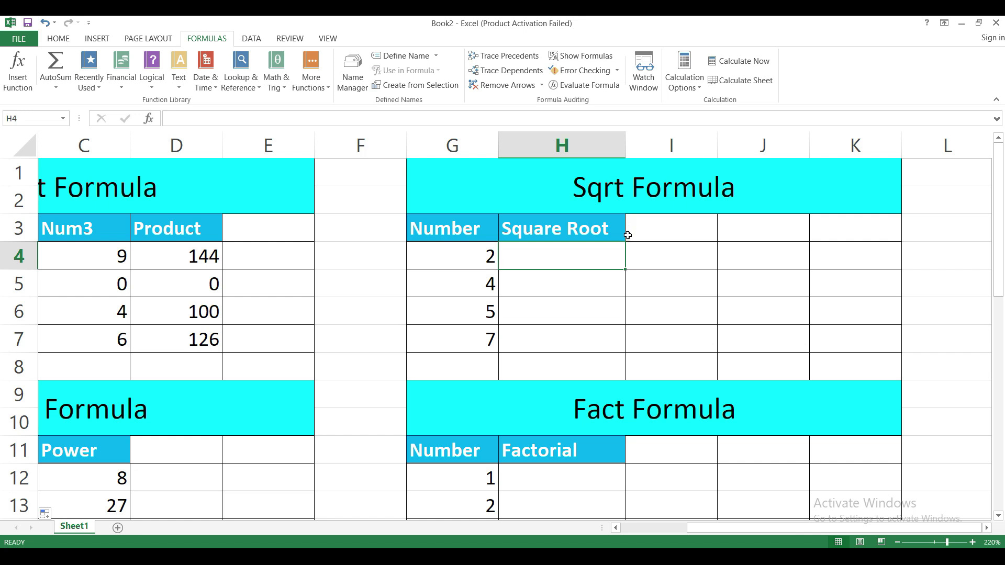
click(481, 257)
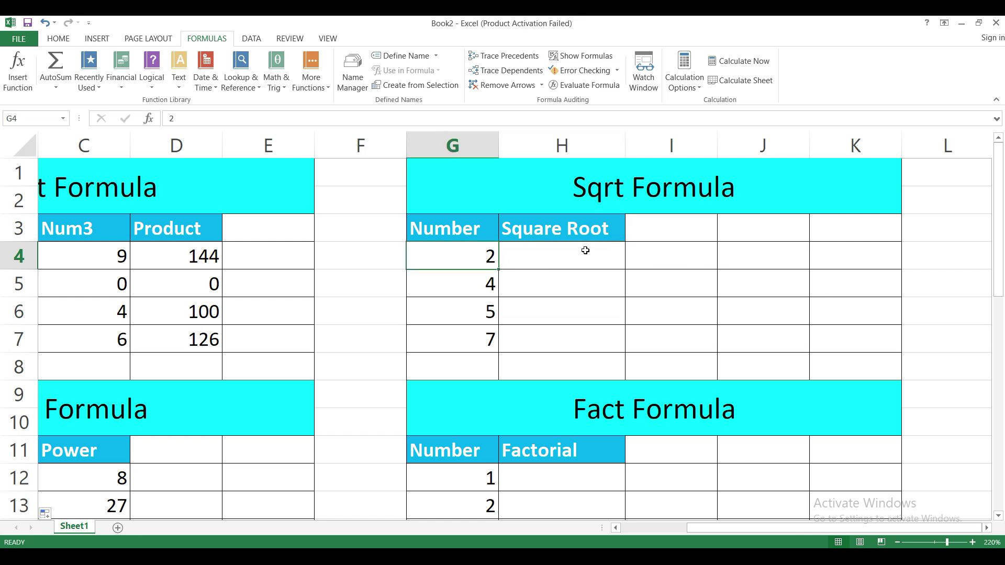
click(585, 250)
text(=)
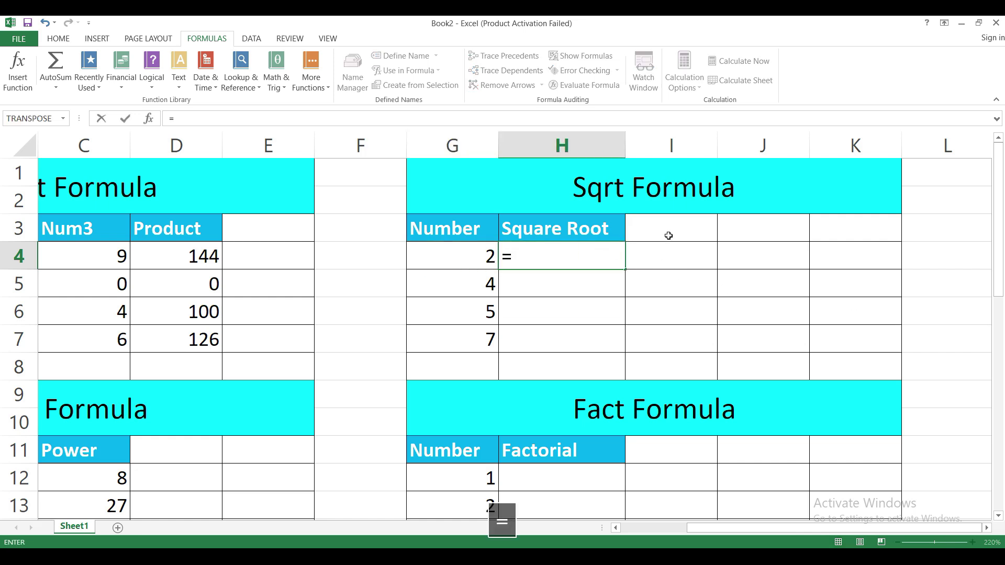
text(sqrt)
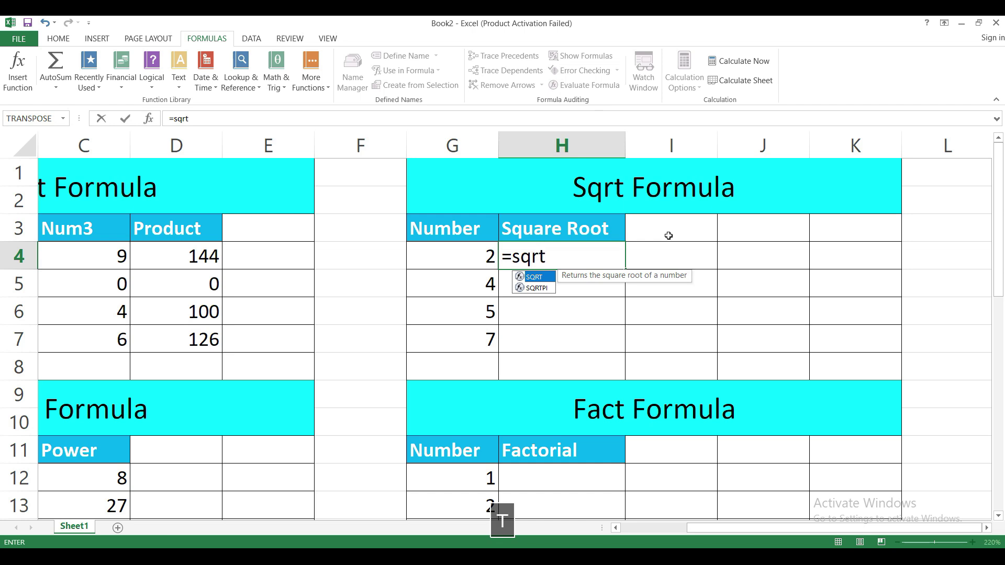
key(Tab)
click(459, 254)
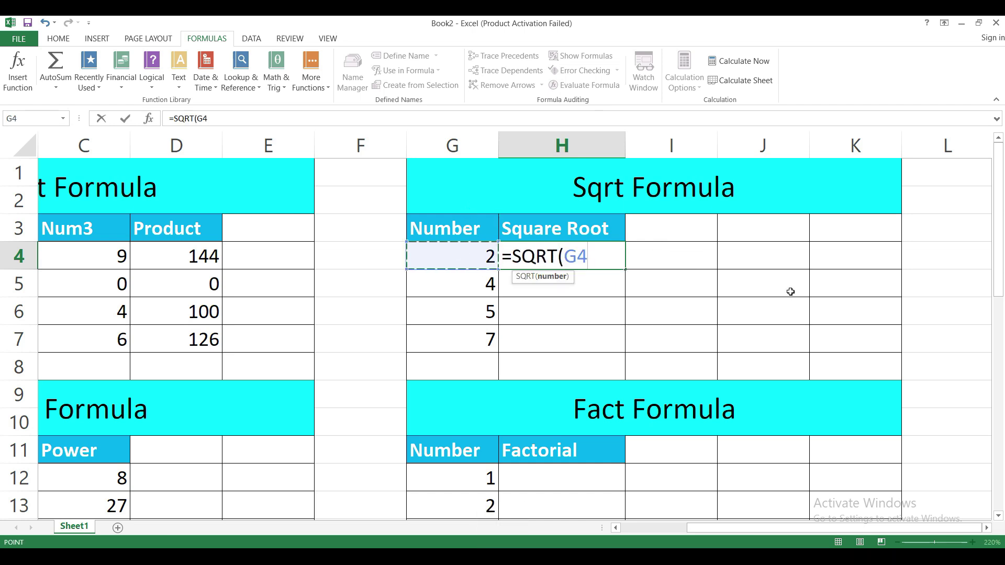
text())
key(Return)
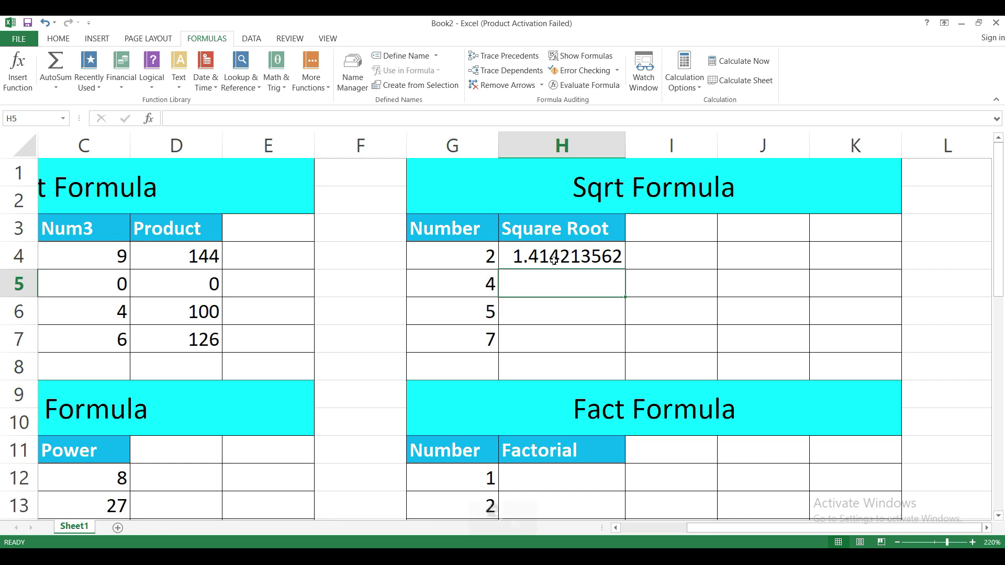
Fill the SQRT formula from H4 down through H7 and compare the roots with the Number column
click(559, 261)
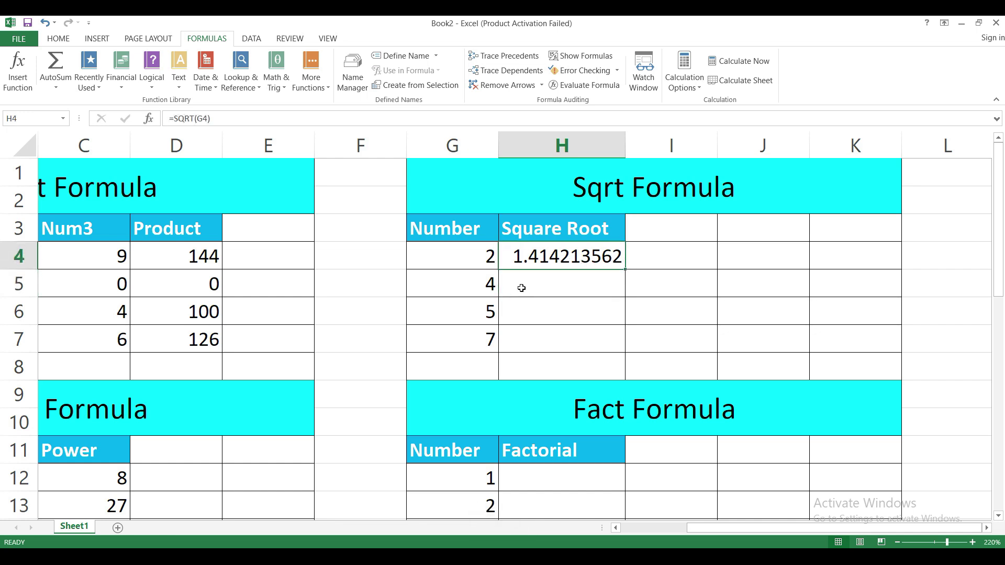
click(476, 289)
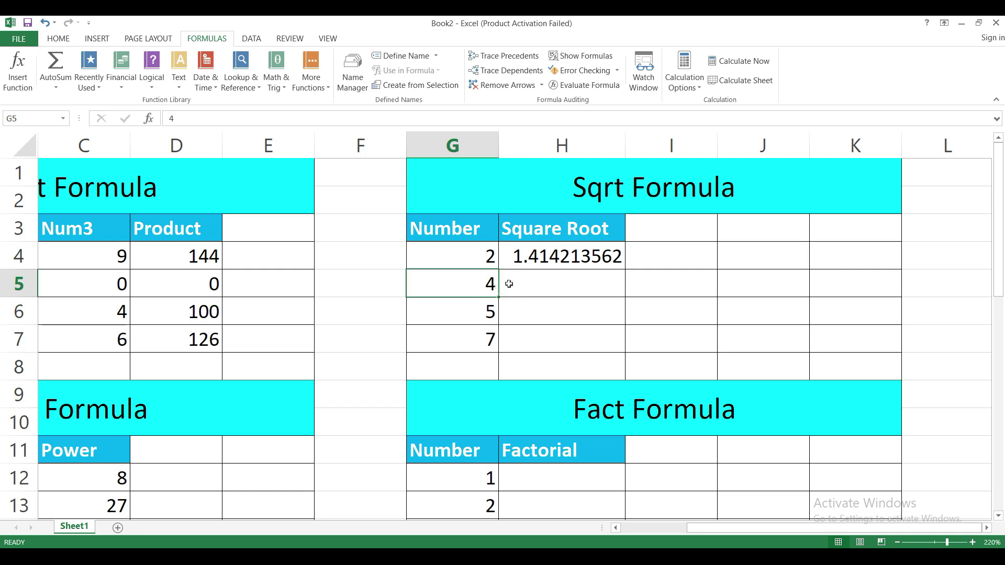
click(598, 256)
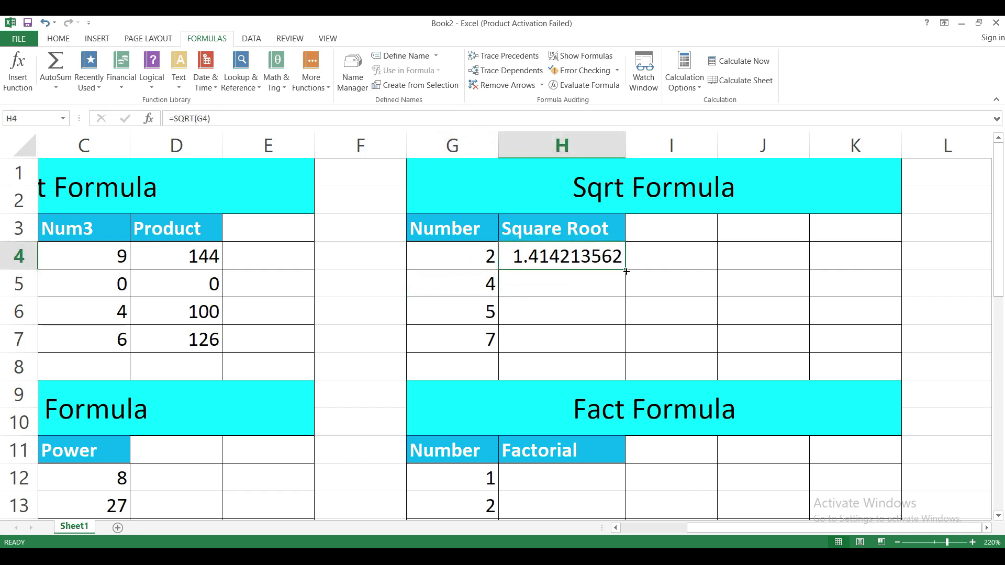
drag(626, 271, 626, 351)
click(576, 284)
click(484, 287)
click(560, 284)
click(464, 322)
Set the number in G7 to 100 and check its square root in H7
click(494, 338)
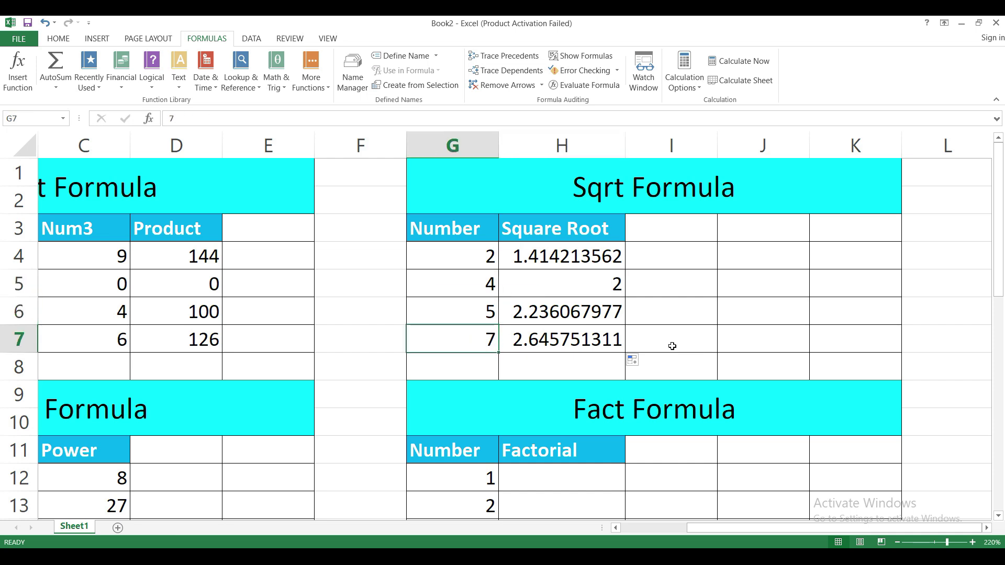
text(100)
key(Return)
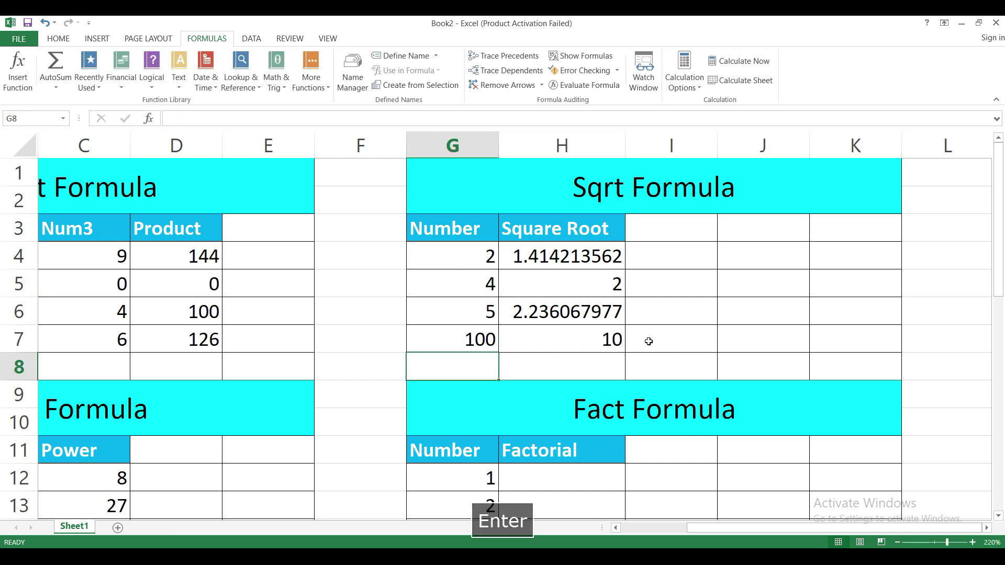
click(595, 343)
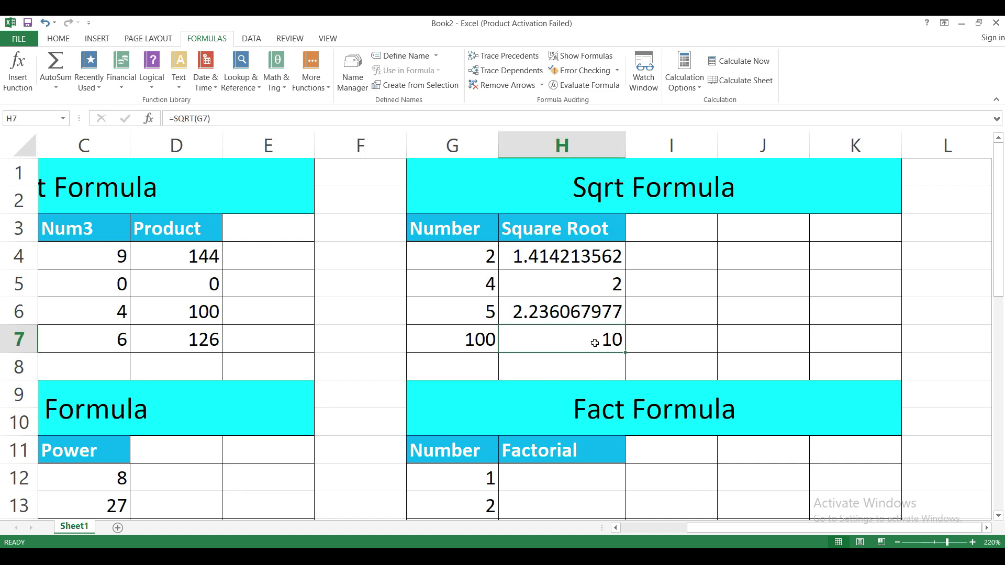
Set the number in G7 to 50 and check its square root in H7
click(484, 343)
text(50)
key(Return)
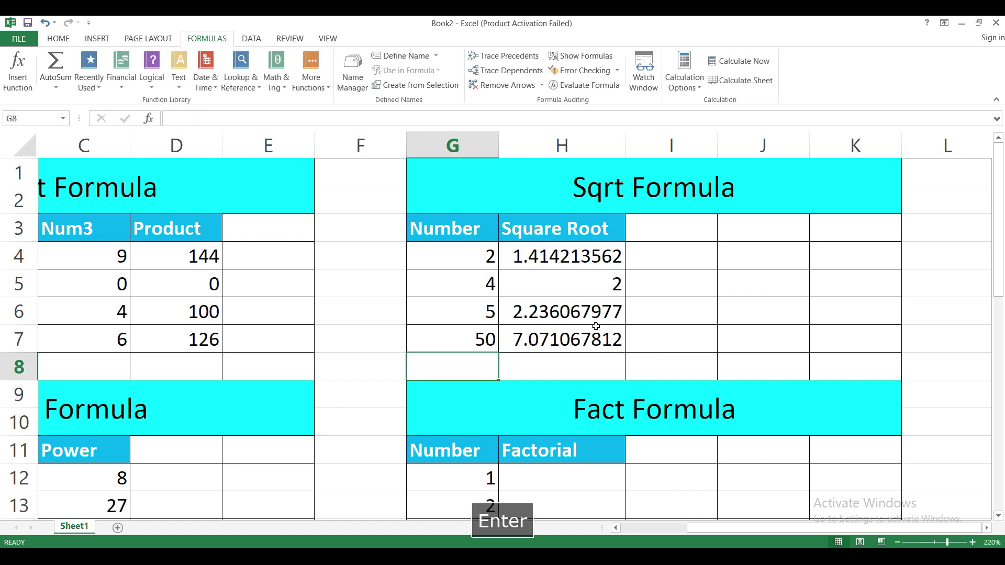
click(596, 328)
click(490, 313)
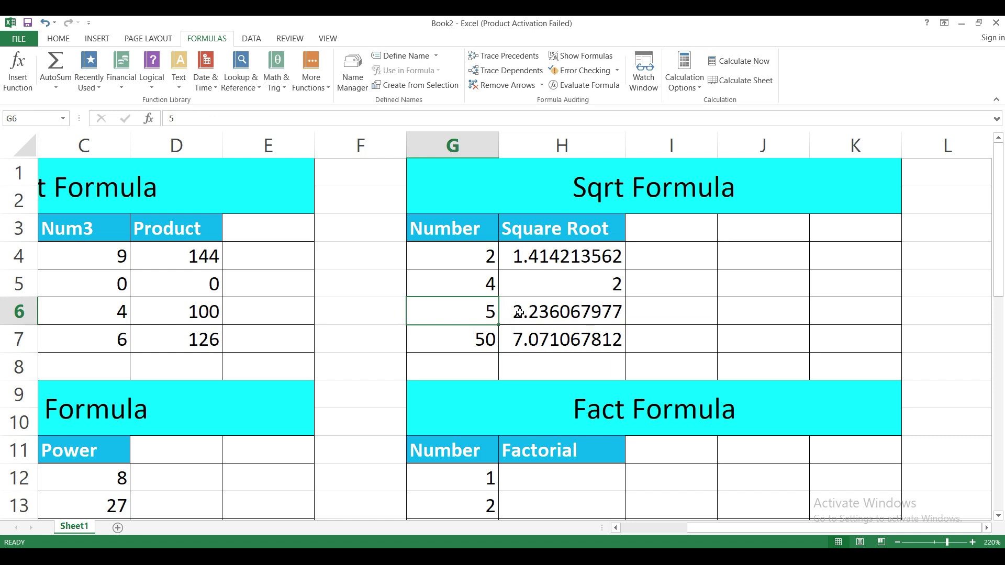
Set the number in G6 of the Sqrt Formula table to 20
text(20)
key(Return)
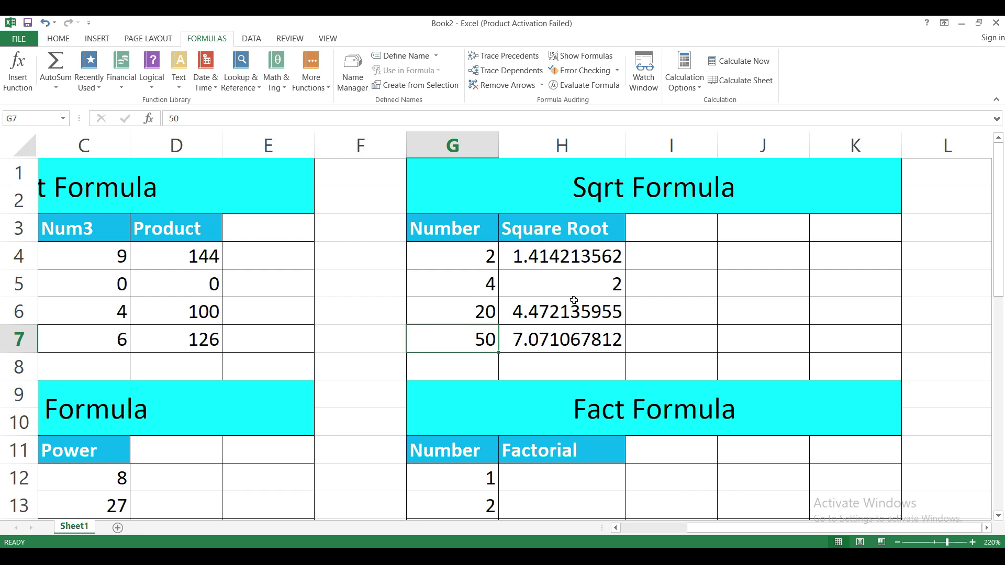
Enter the example number 1 in cell G17, below the Fact Formula table
scroll(510, 337, down, 3)
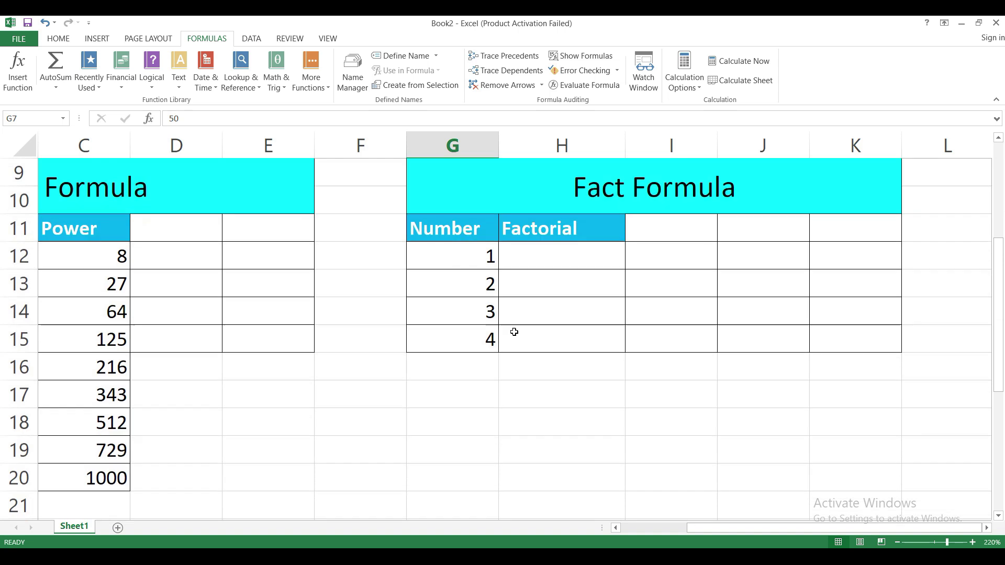
scroll(628, 314, up, 3)
click(582, 447)
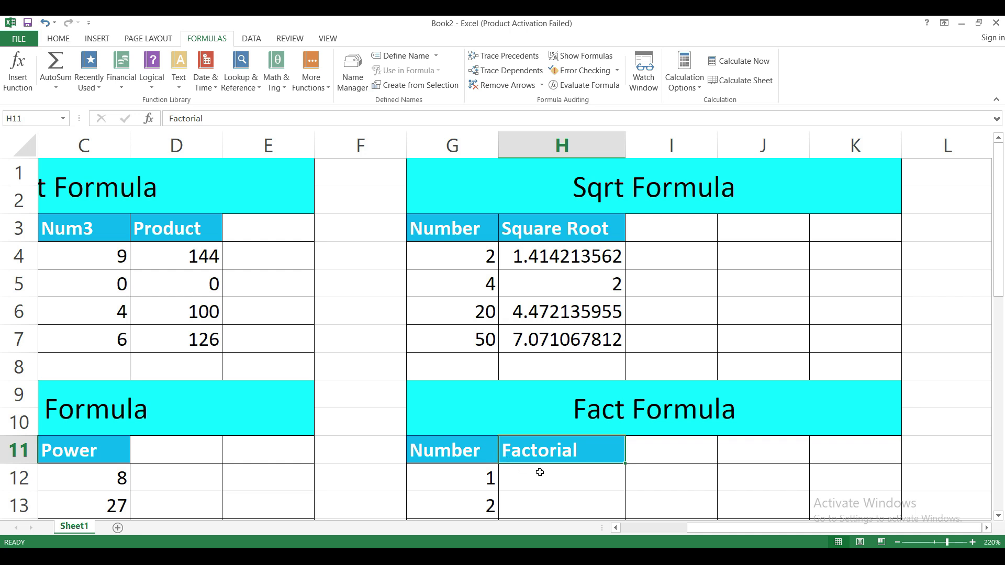
click(570, 475)
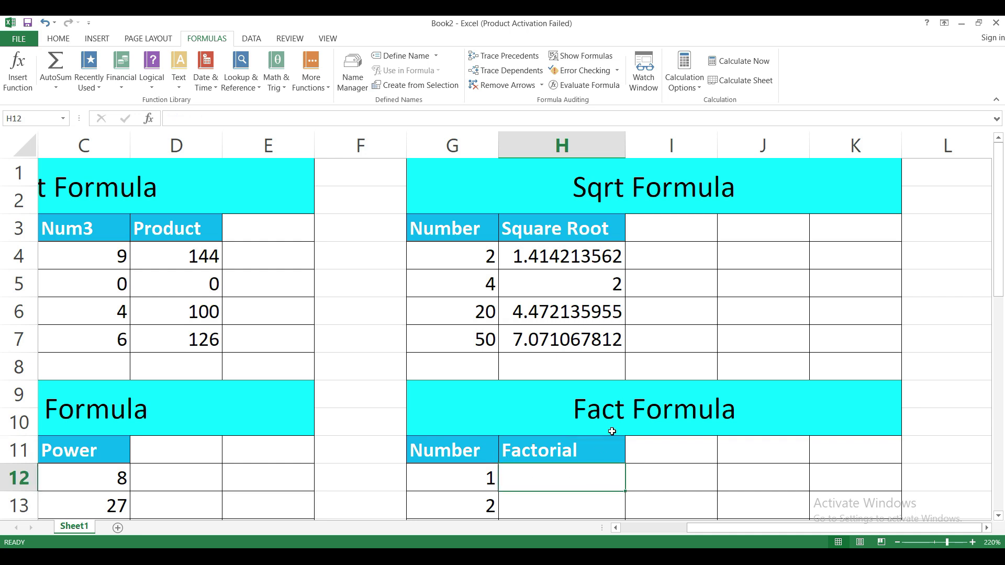
scroll(611, 435, down, 3)
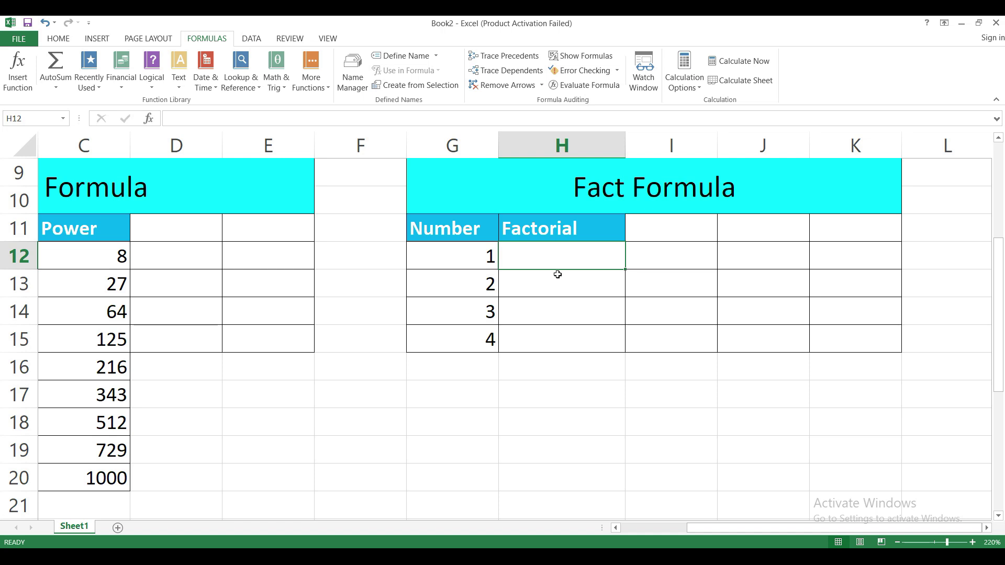
click(452, 255)
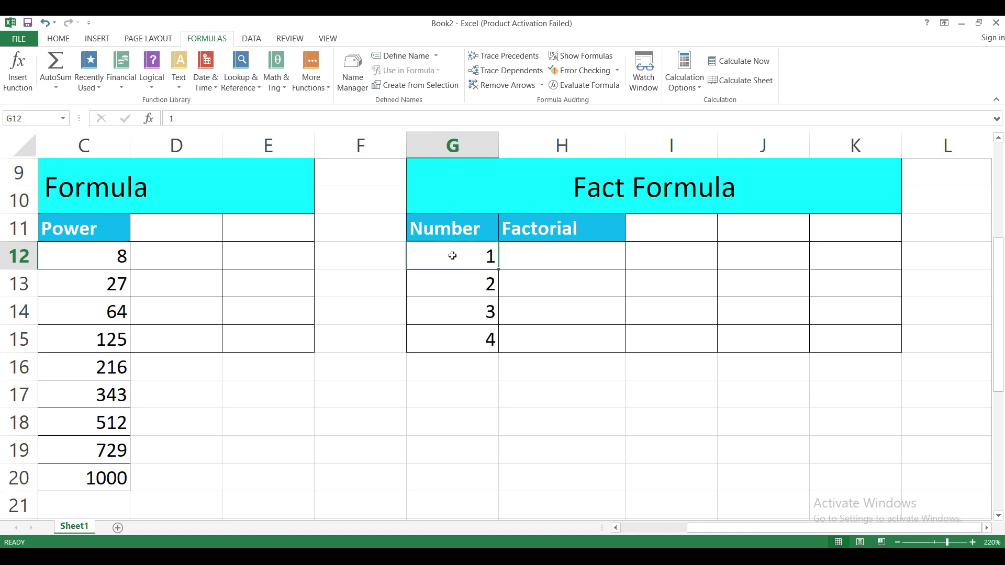
click(580, 249)
click(457, 390)
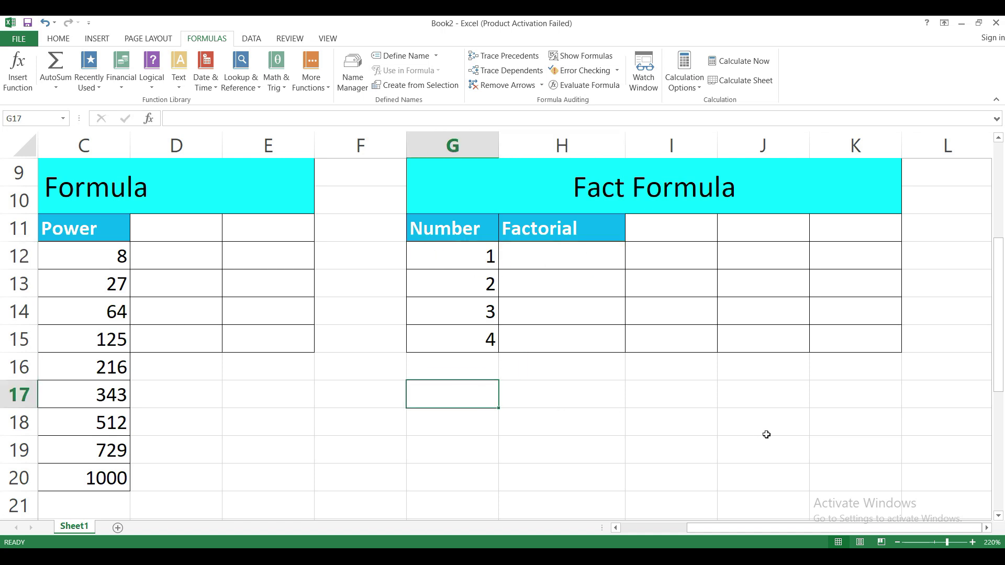
text(1)
key(Return)
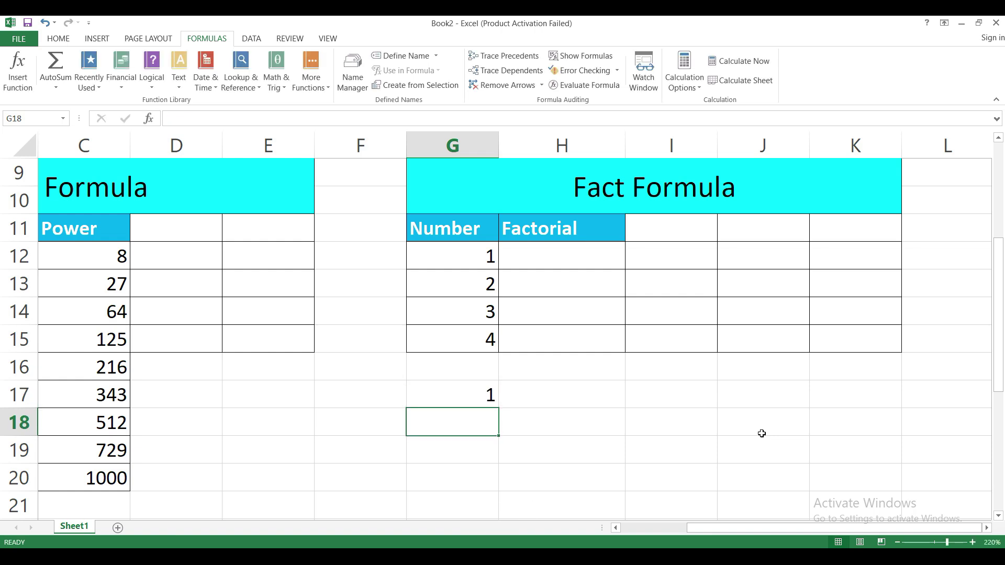
Enter the text "base = 1" in G18 under the example number 1
text(=)
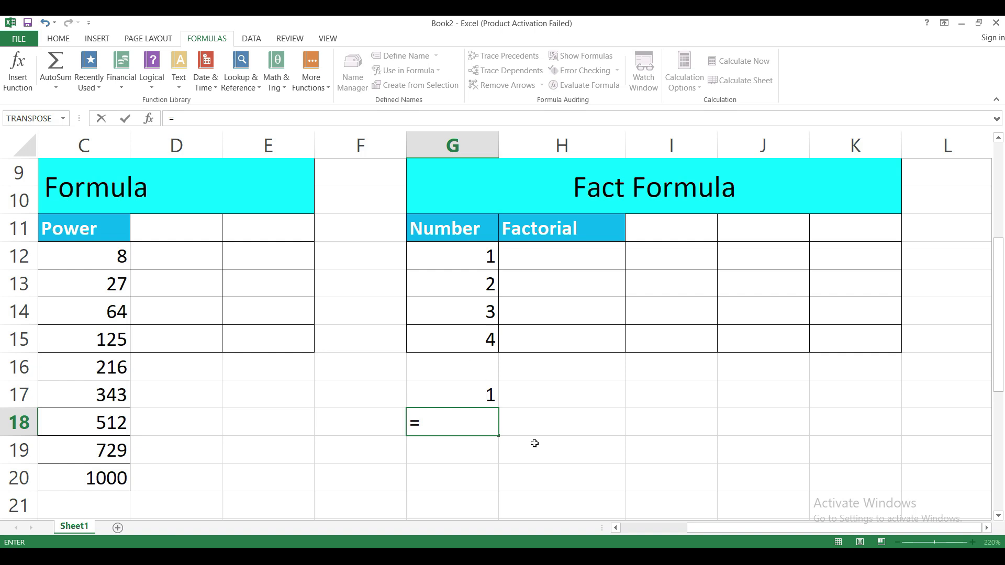
key(BackSpace)
text(ba)
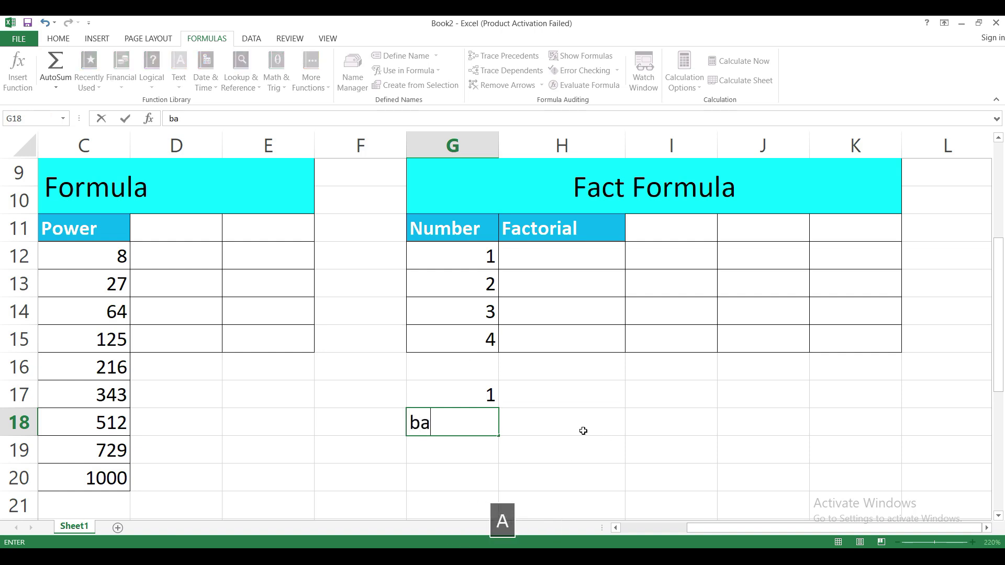
text(se = 1)
key(Return)
Enter the example number 2 in H17 and work out its factorial in H18 with =1*2
click(547, 419)
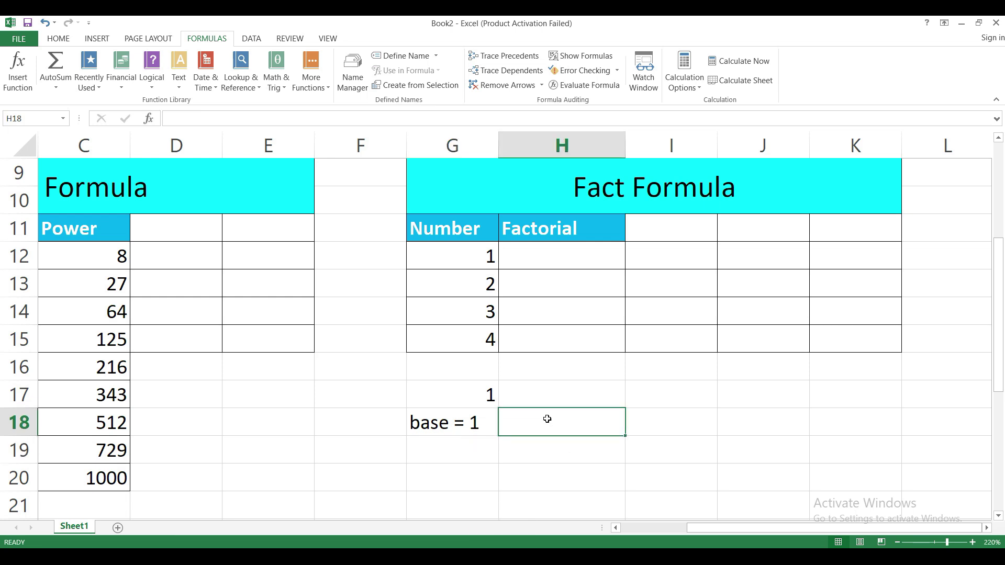
click(489, 281)
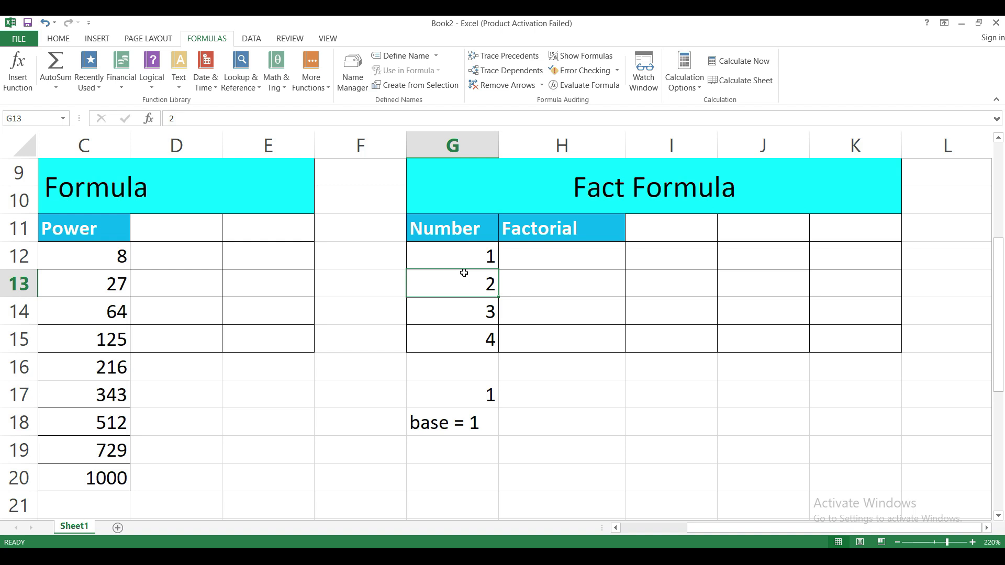
click(525, 418)
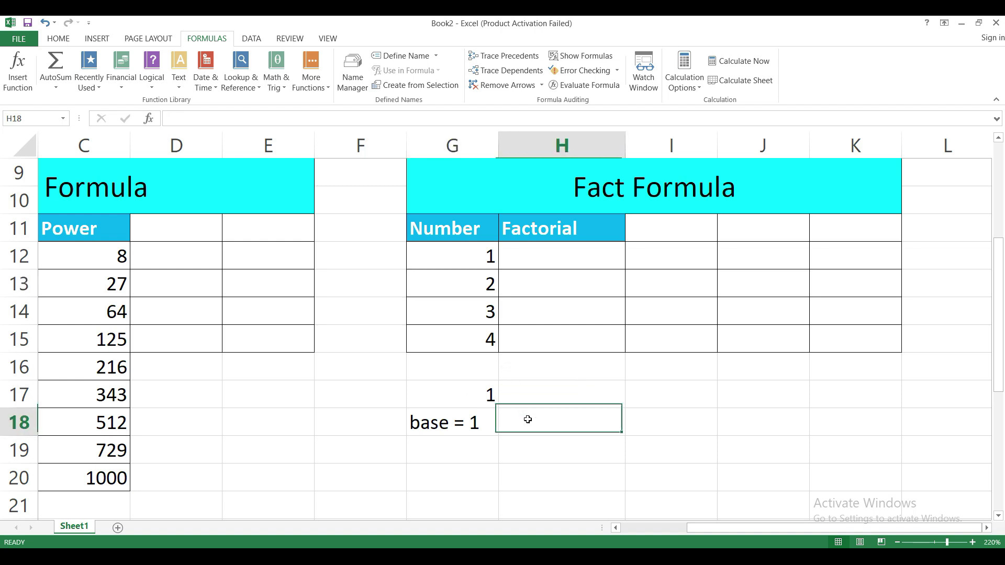
click(521, 392)
text(2)
key(Return)
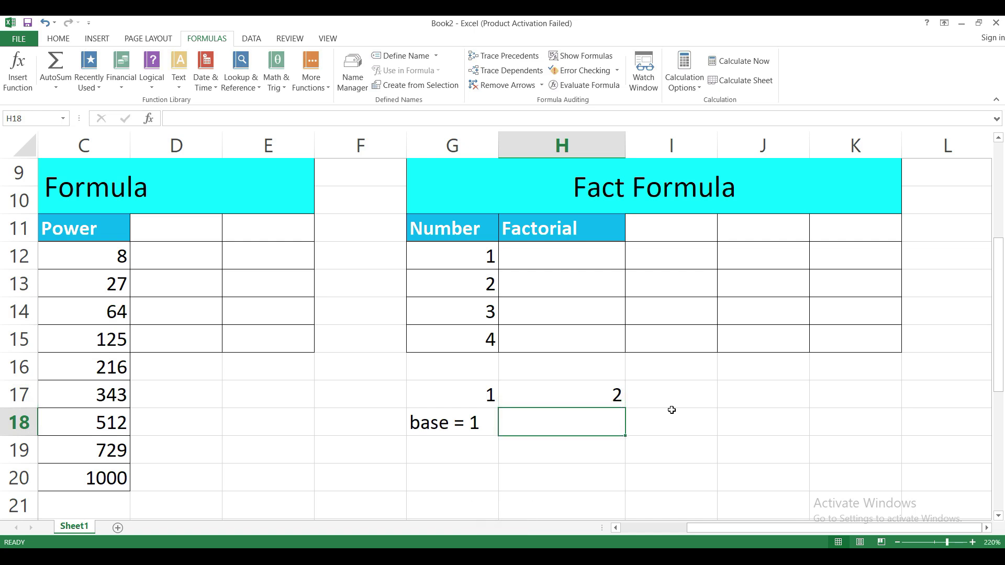
text(=1*2)
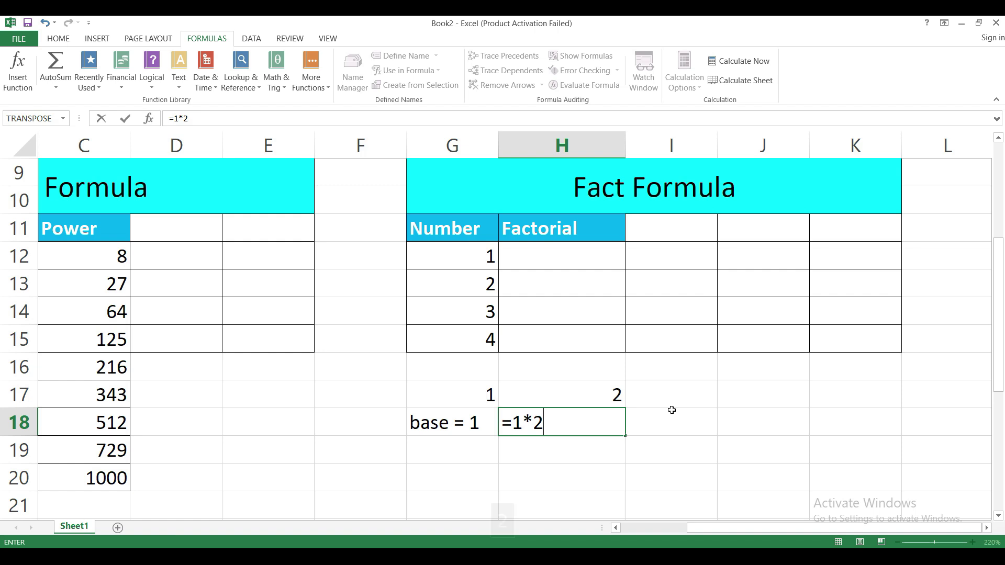
key(Return)
Enter the example number 3 in I17 and work out its factorial in I18 with =1*2*3
key(Up)
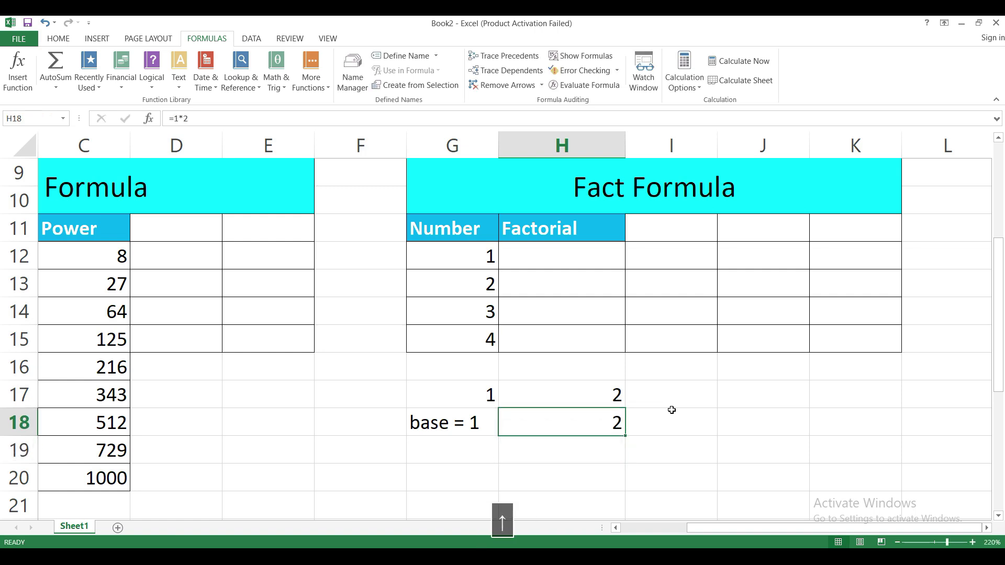
key(Right)
key(Up)
text(3)
key(Return)
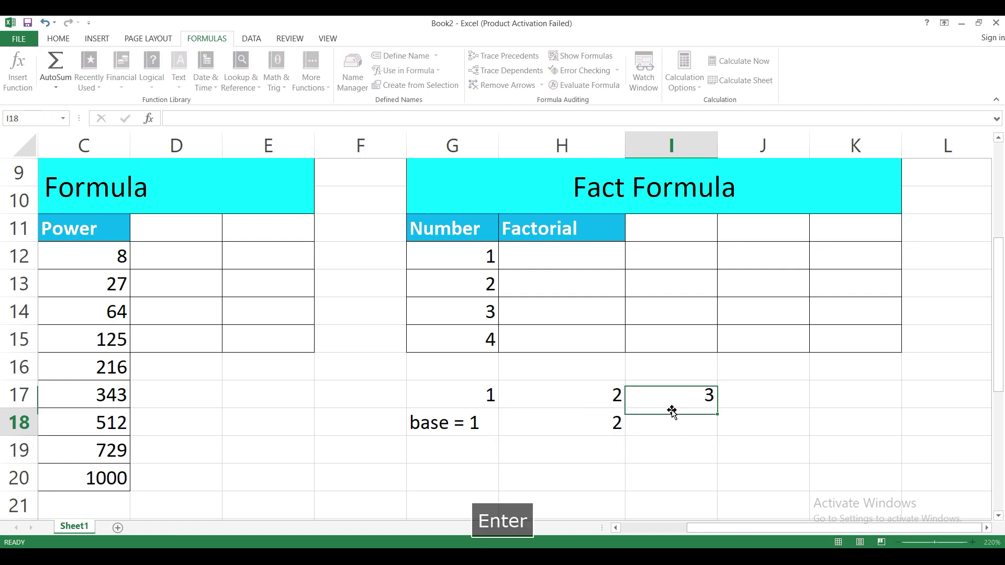
text(=1*2*3)
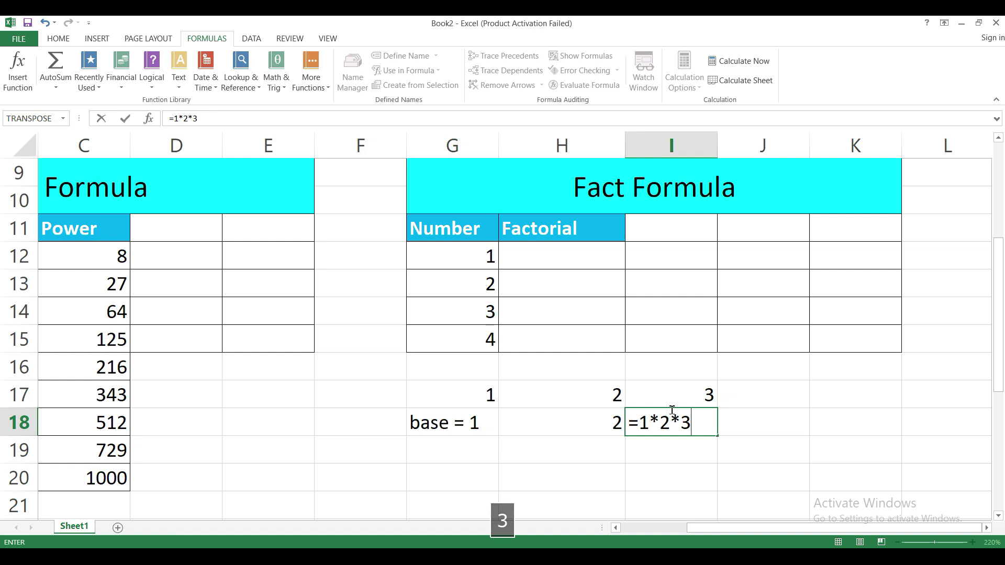
key(Return)
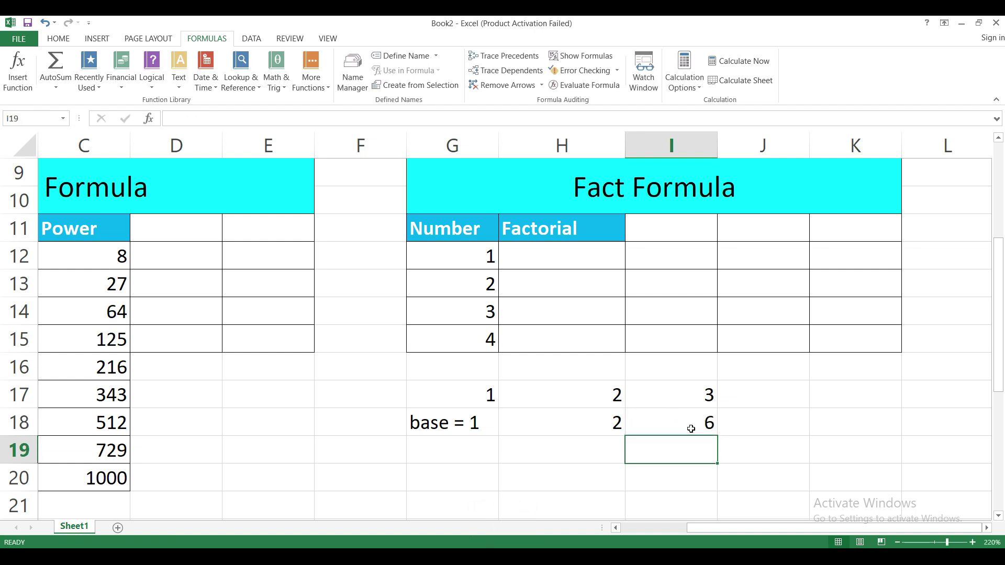
click(691, 427)
Enter the example number 8 in J17 and work out its factorial in J18 with =1*2*3*4*5*6*7*8
click(780, 395)
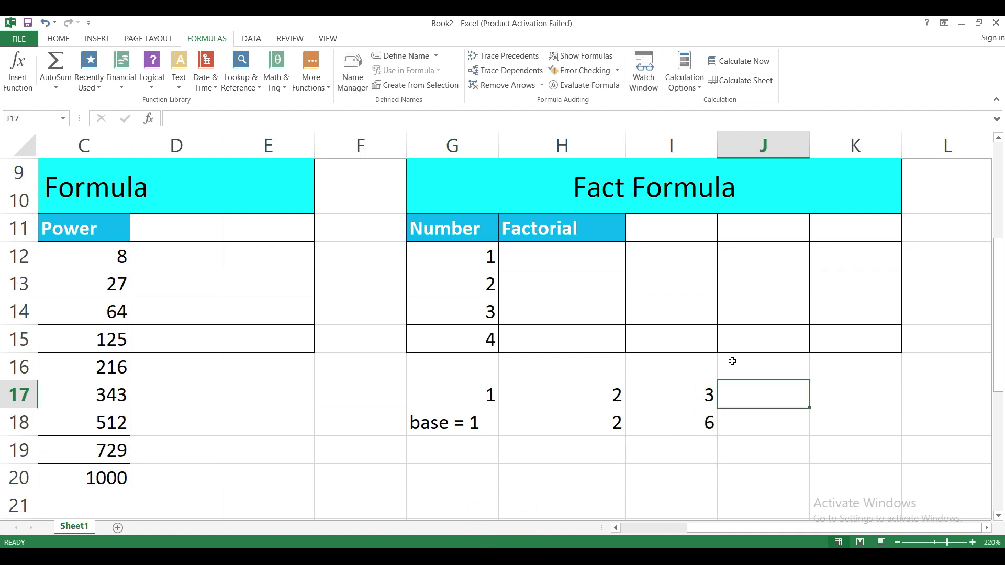
text(8)
key(Return)
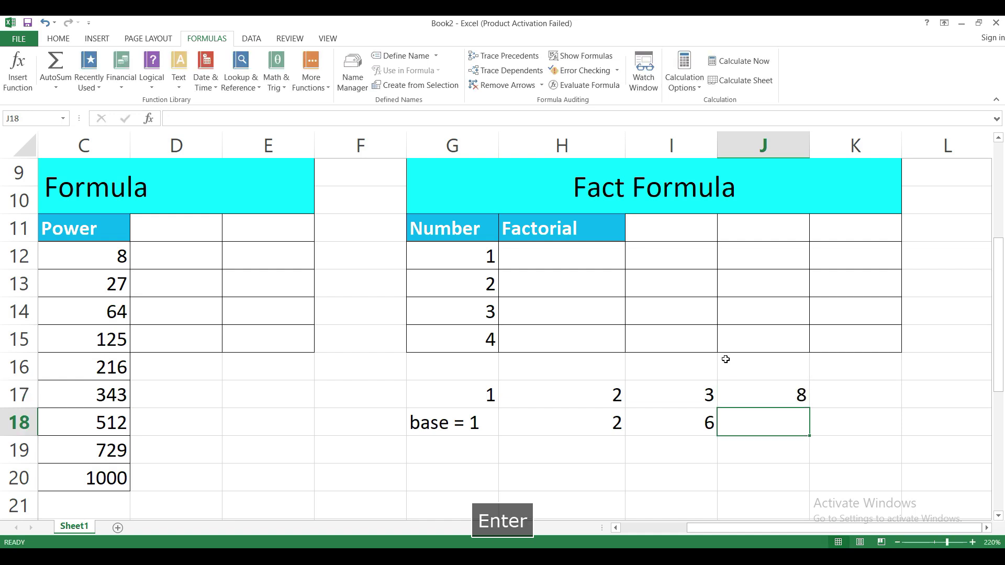
text(=1)
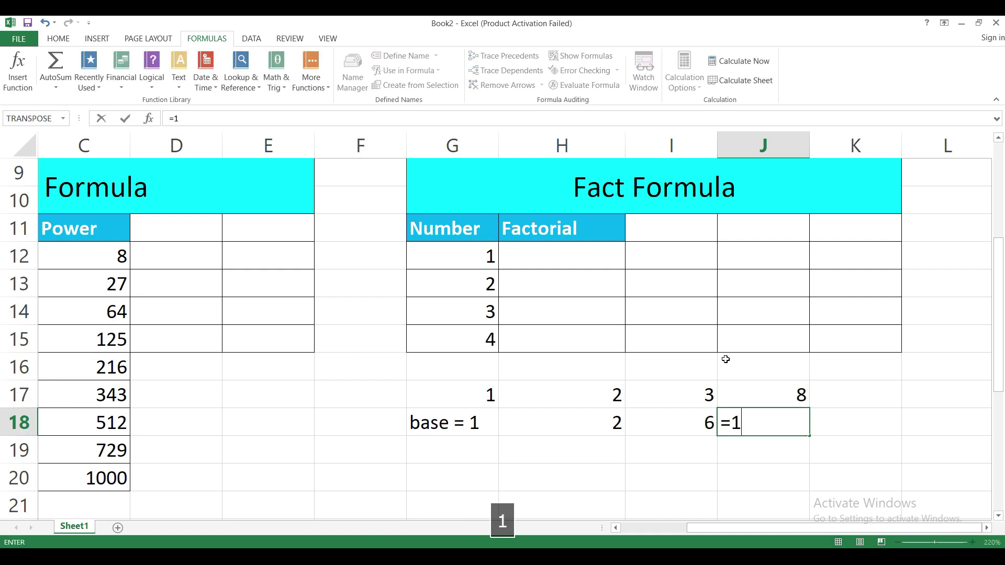
text(*2()
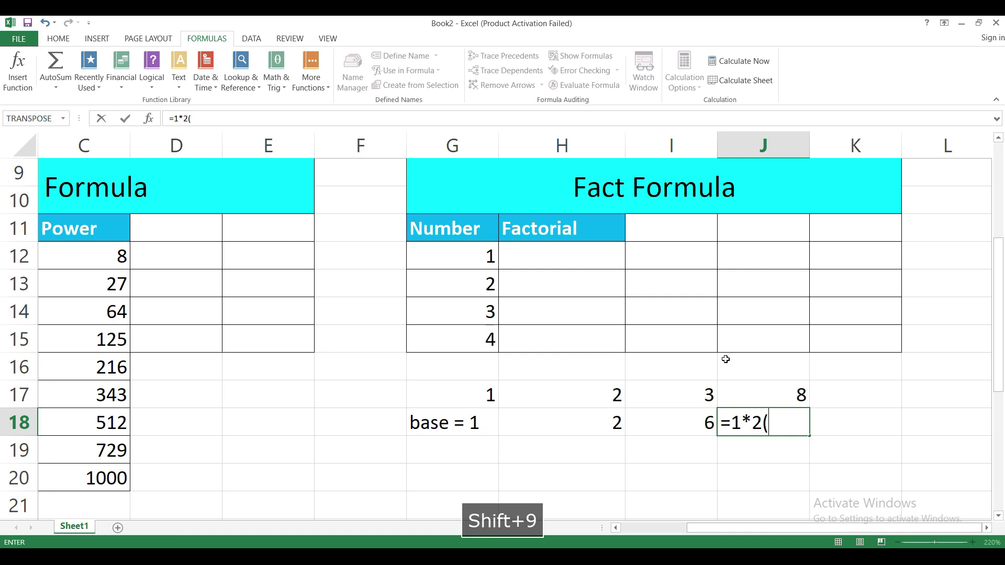
key(BackSpace)
text(*3*4)
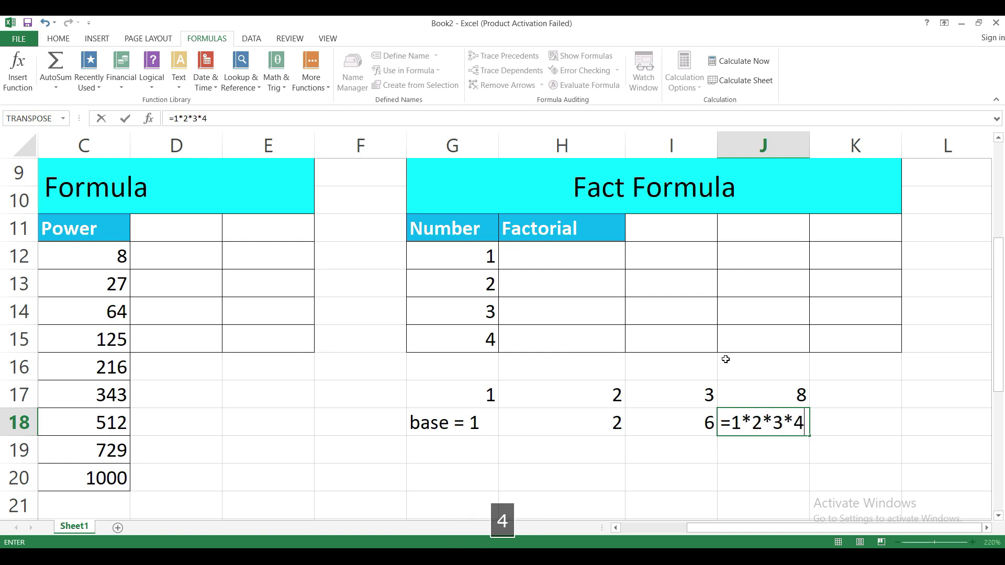
text(*5*6)
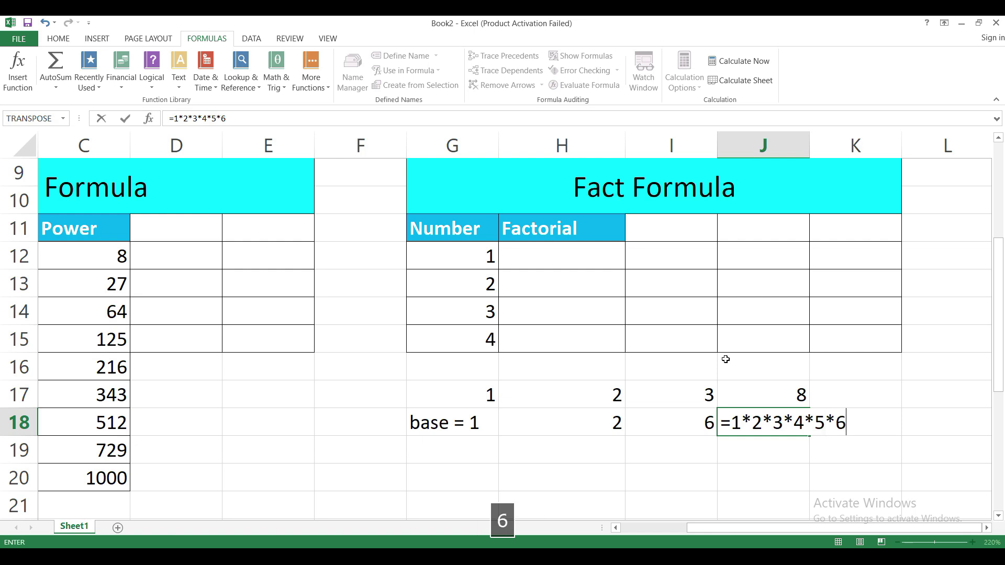
text(*7*8)
key(Return)
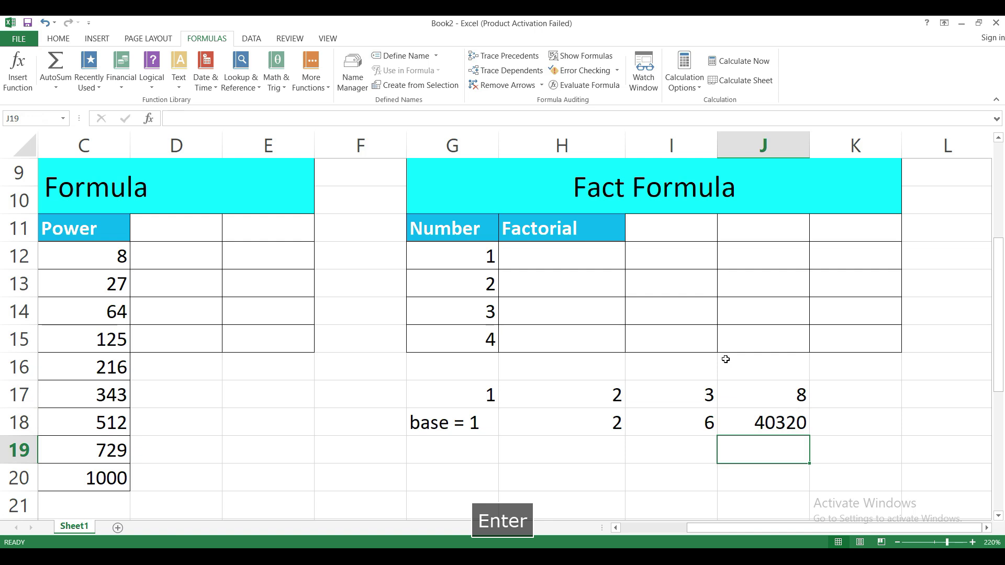
Set the example number in J17 to 100, leaving the manual multiplication in J18 as it is
click(791, 415)
click(794, 397)
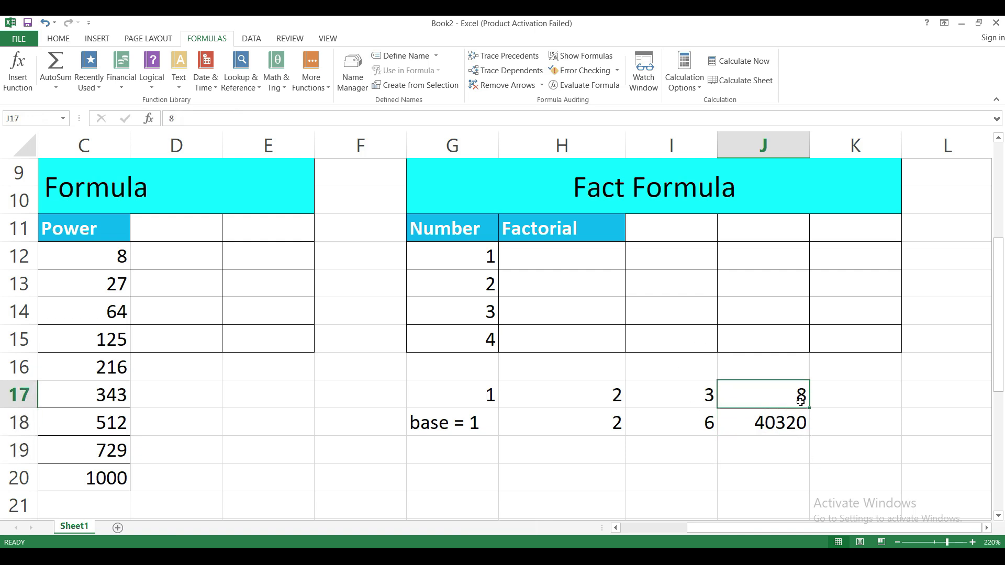
text(100)
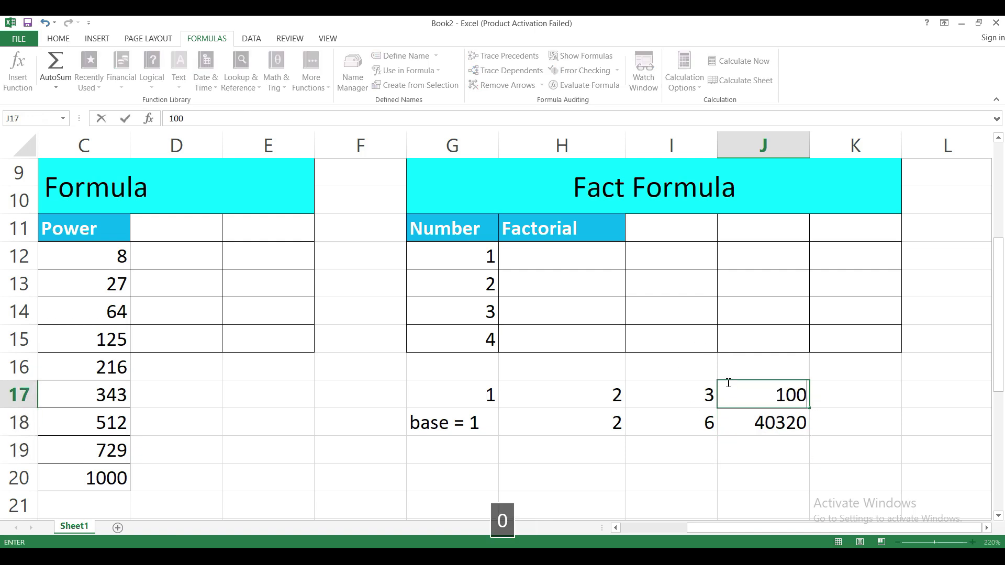
key(Return)
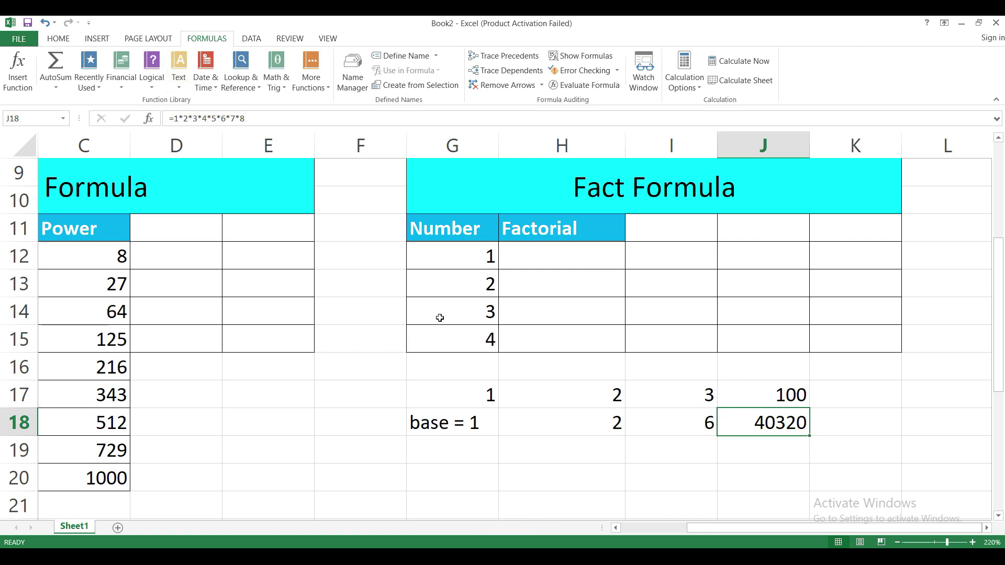
Enter =FACT(G12) in cell H12 of the Factorial column in the Fact Formula table
click(544, 257)
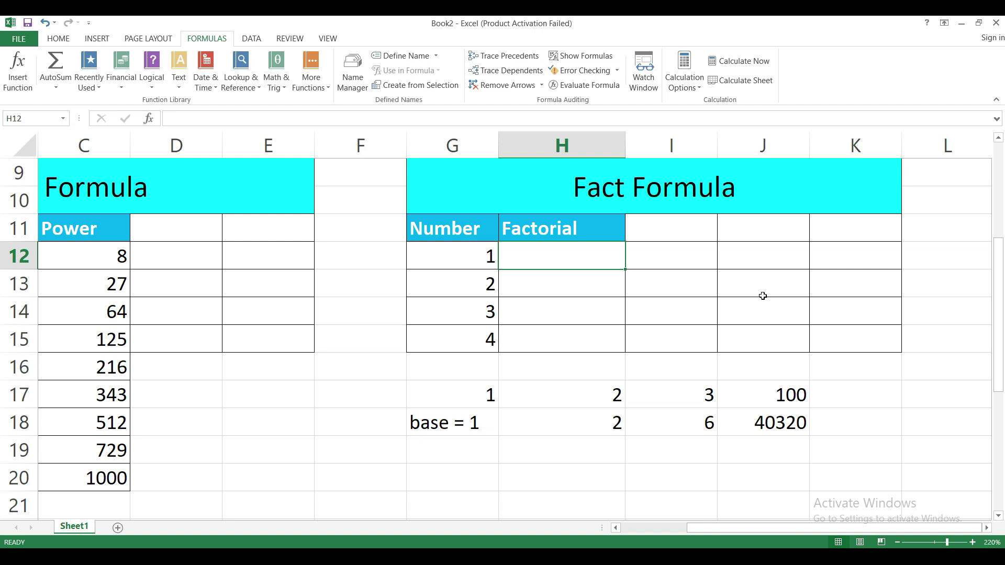
text(=fac)
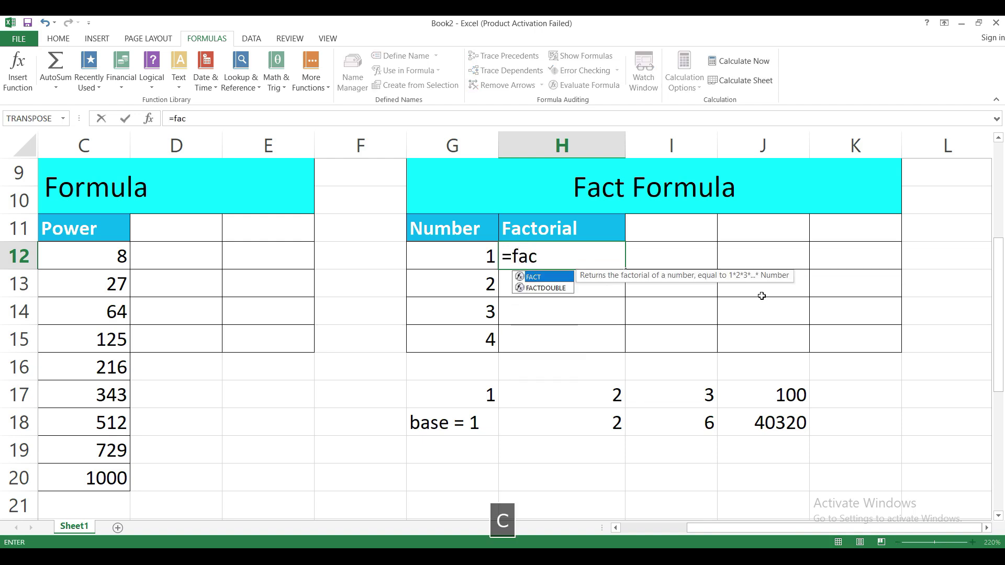
key(Tab)
click(487, 255)
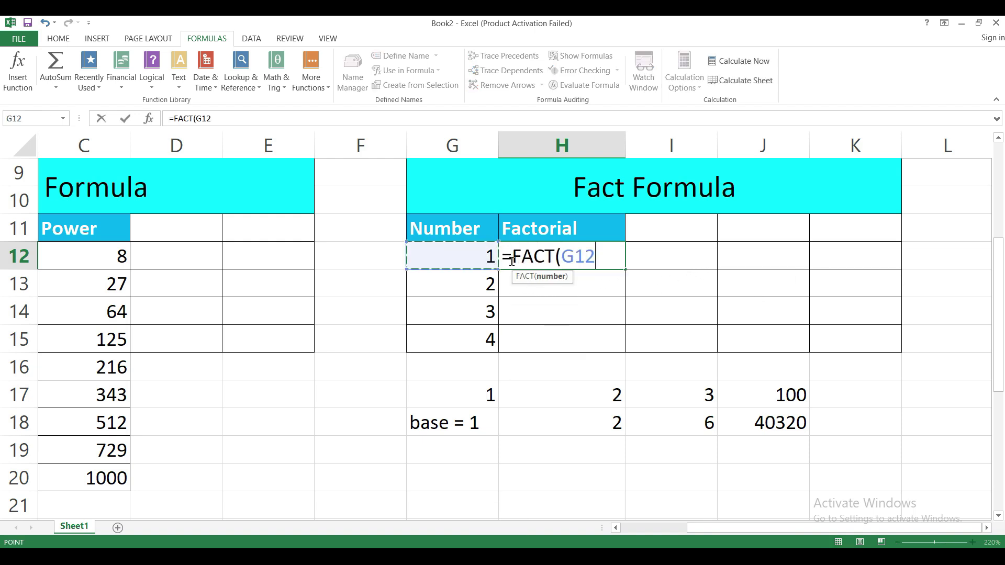
key(Return)
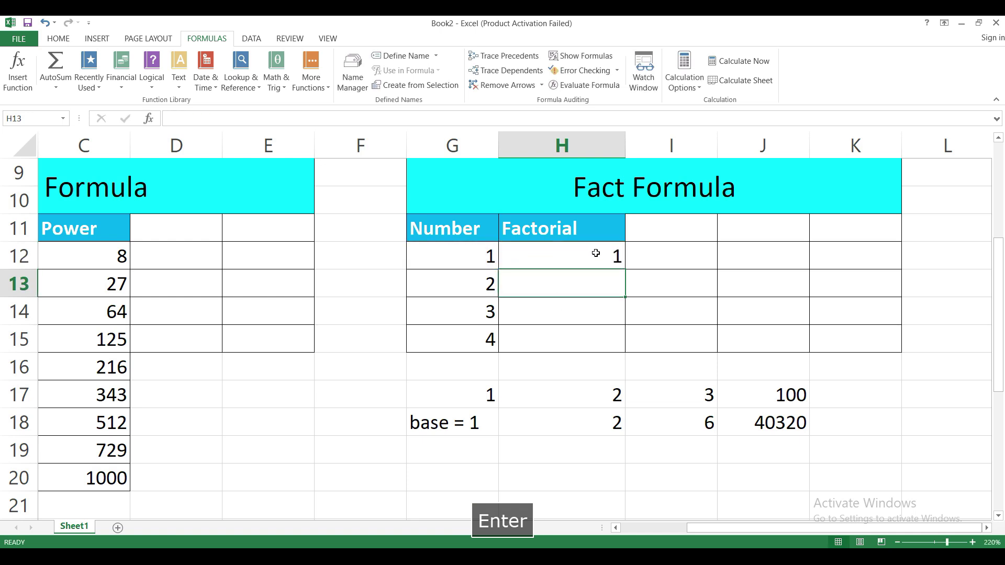
Fill the FACT formula from H12 down through H15 and compare the factorials with the Number column
click(596, 254)
drag(624, 267, 620, 348)
click(583, 285)
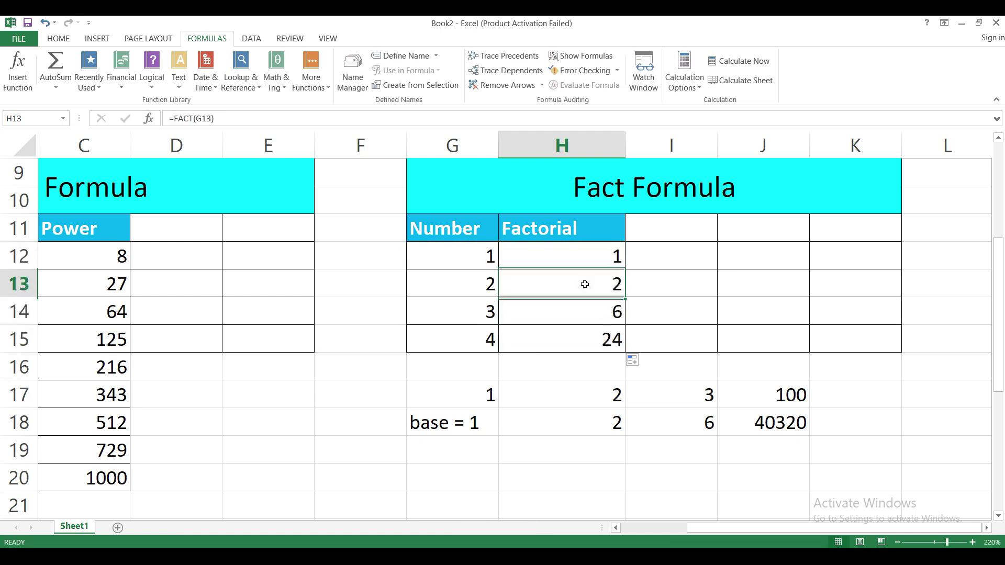
click(448, 318)
click(637, 316)
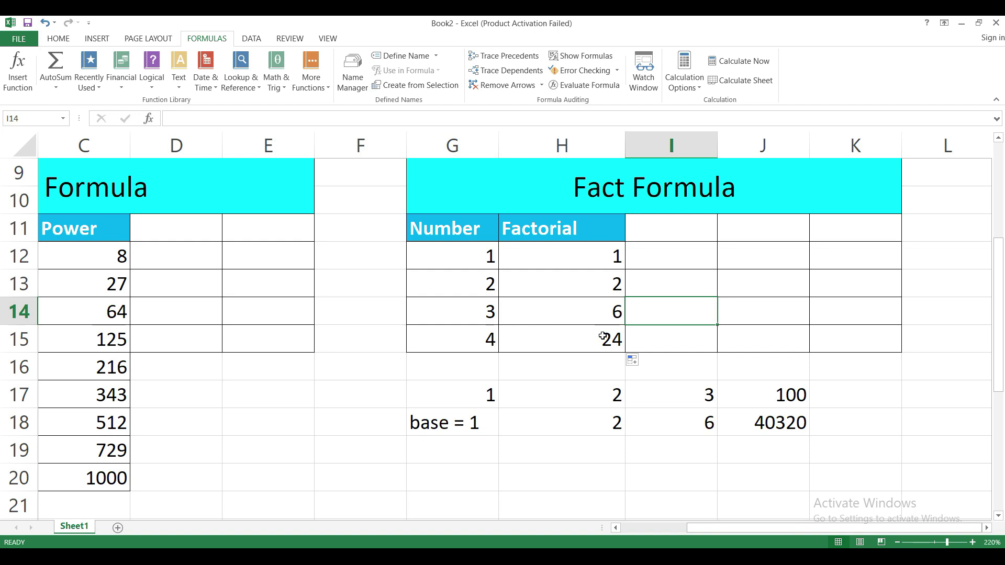
Replace the number in G15 of the Fact Formula table with 100
click(602, 337)
click(491, 341)
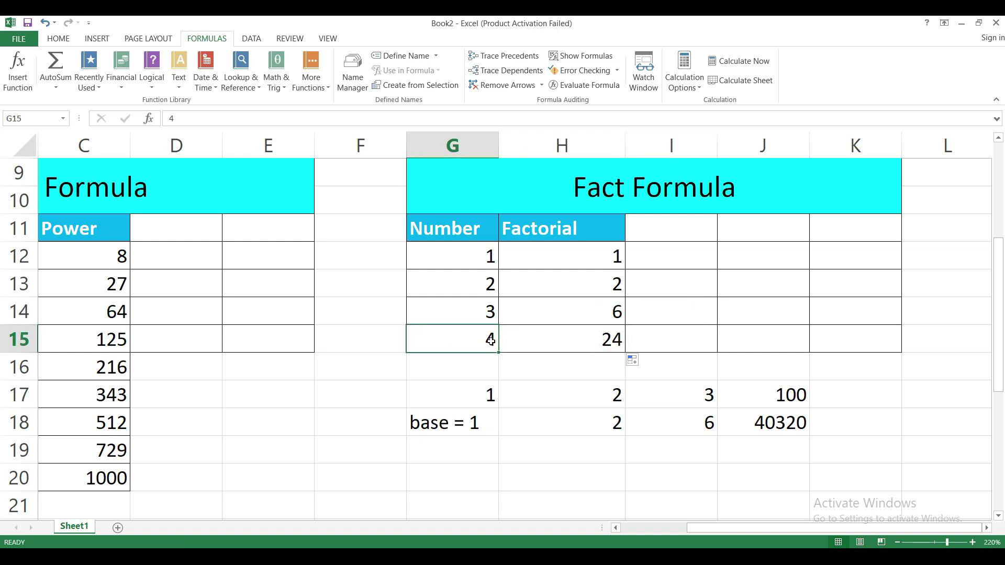
text(100)
key(Return)
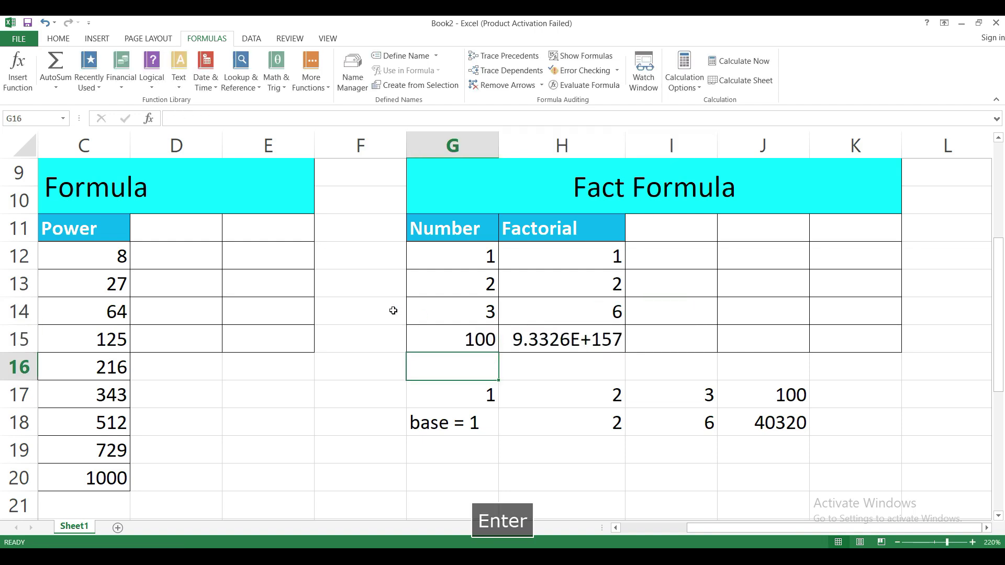
Apply the Number format to the factorial result in H15 and view its digits across the widened column
click(530, 333)
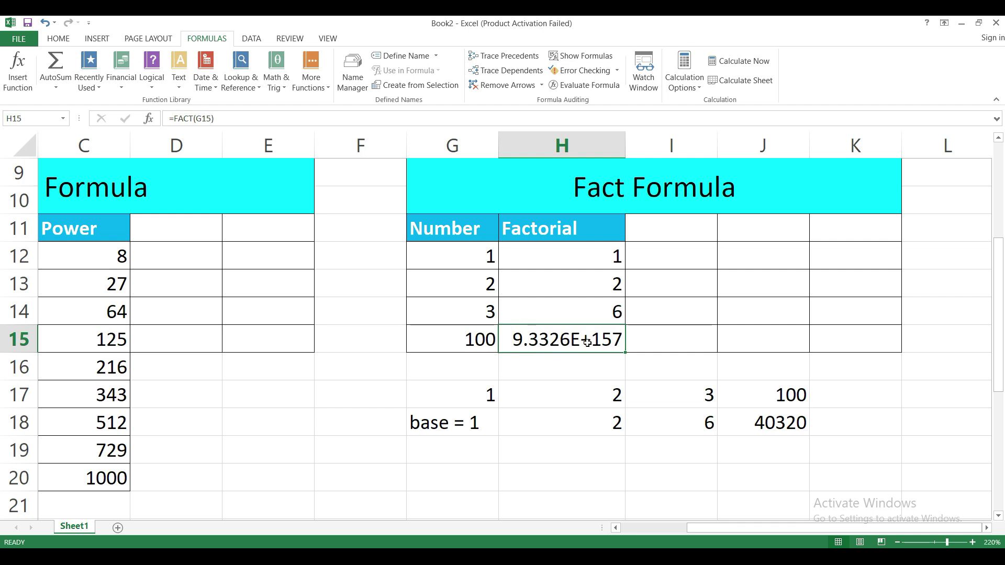
click(70, 40)
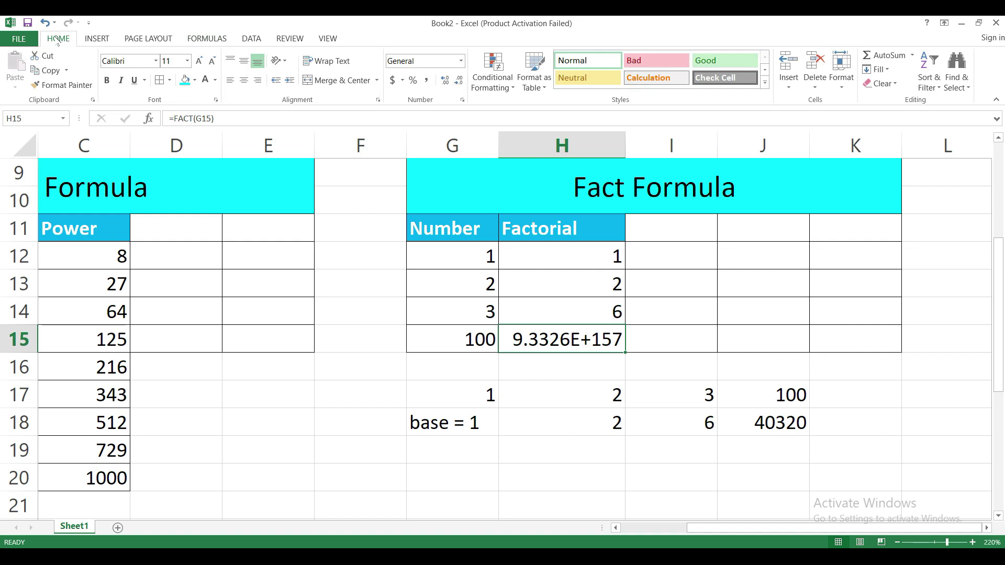
click(460, 61)
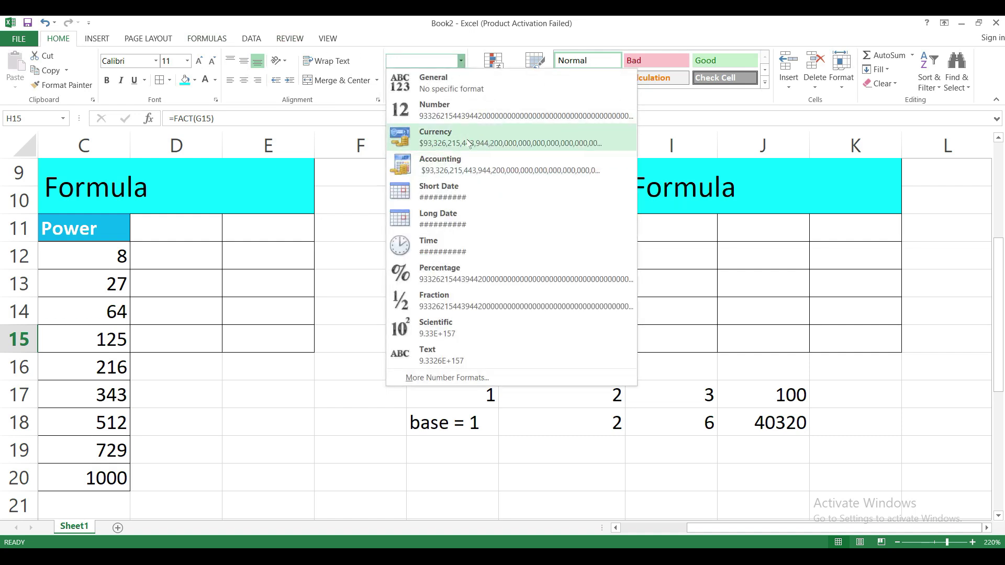
click(474, 110)
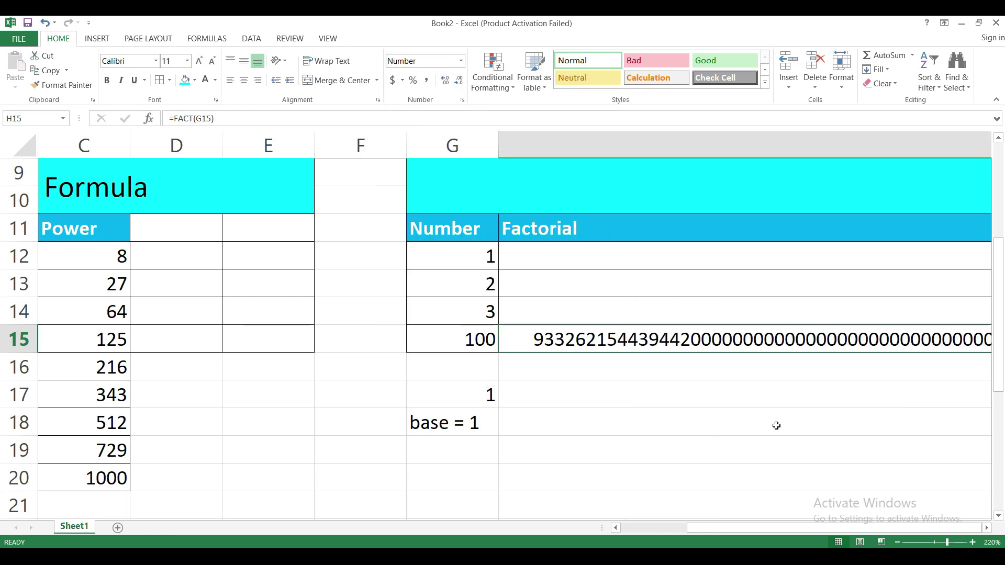
drag(708, 528, 787, 512)
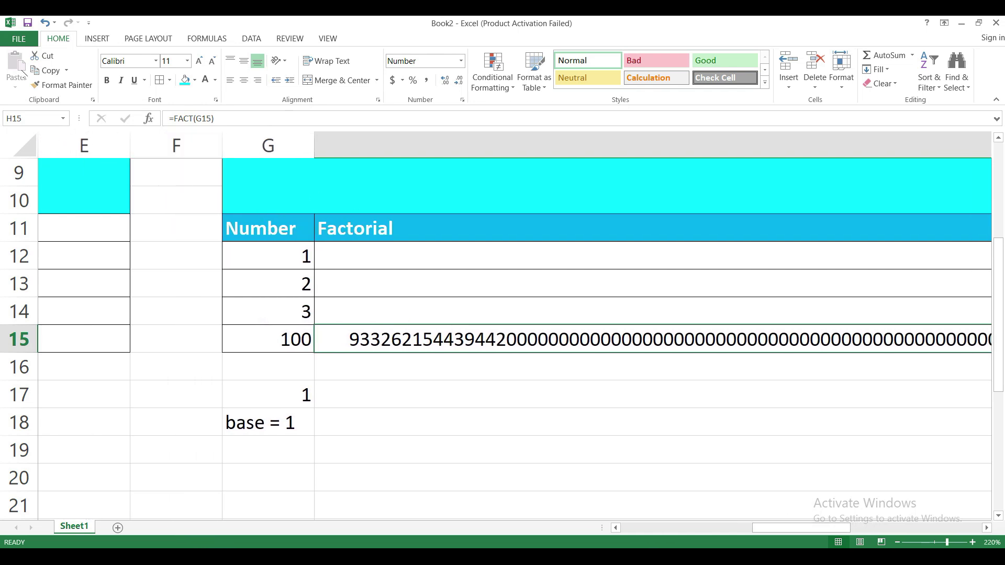